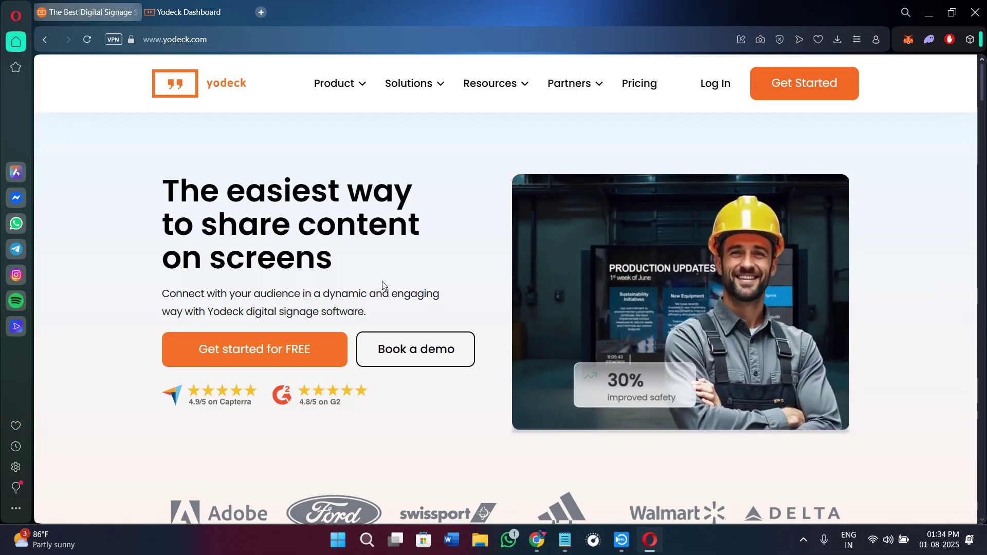
# Scroll the yodeck.com homepage past the customer logos to the Benefits section
pyautogui.scroll(-2, 175, 292)
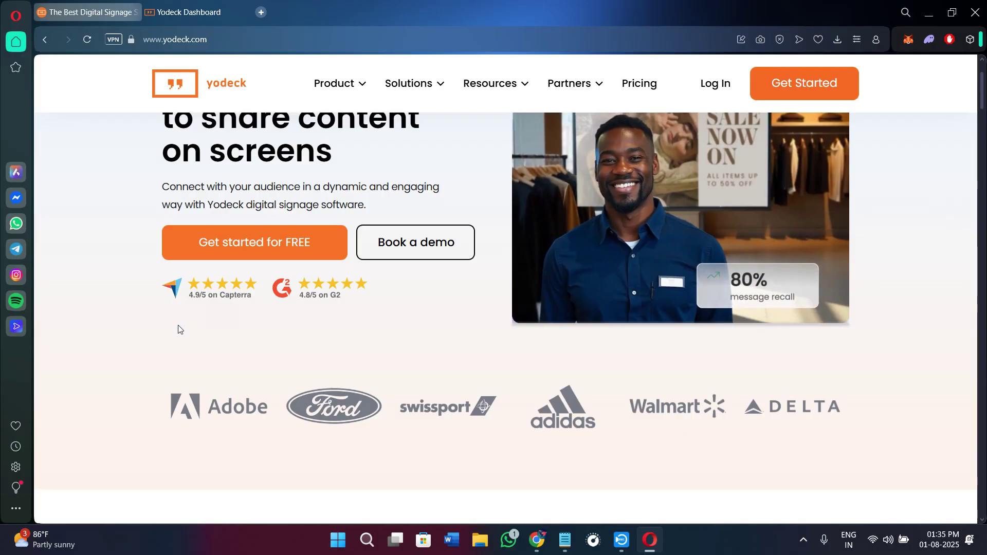
pyautogui.scroll(-4, 180, 326)
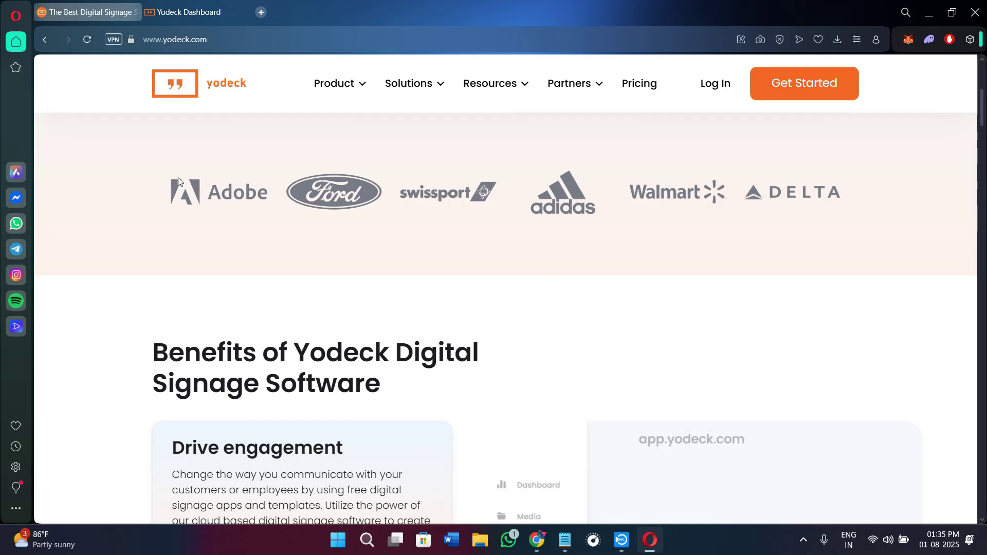
# Scroll back to the hero and briefly highlight 'The easiest way to share content on screens'
pyautogui.click(149, 40)
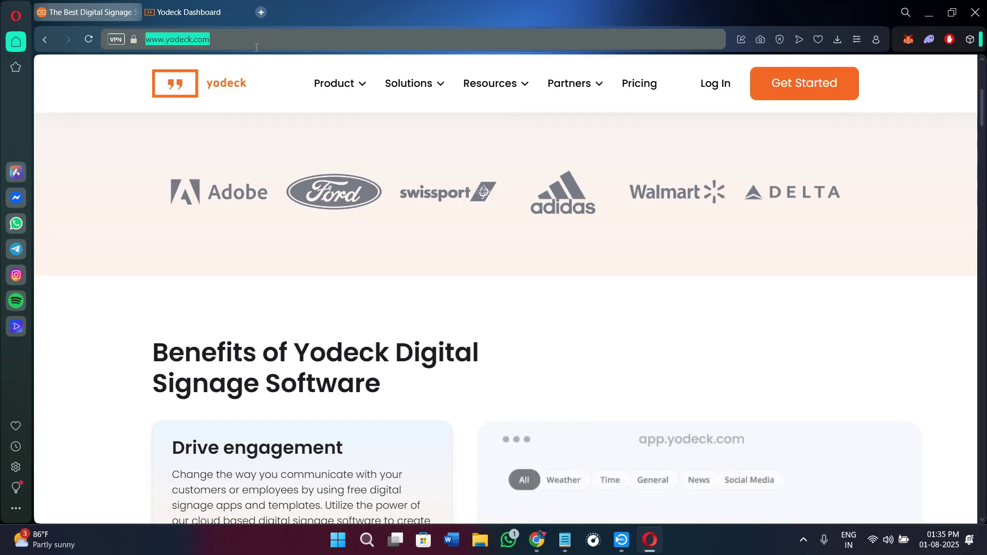
pyautogui.moveTo(340, 84)
pyautogui.scroll(5, 804, 347)
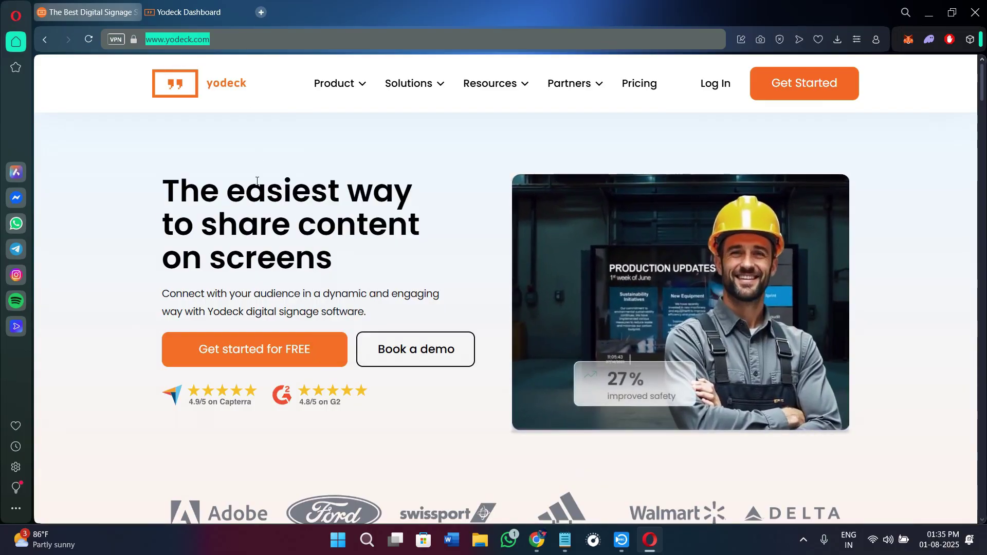
pyautogui.scroll(-2, 293, 222)
pyautogui.scroll(2, 295, 224)
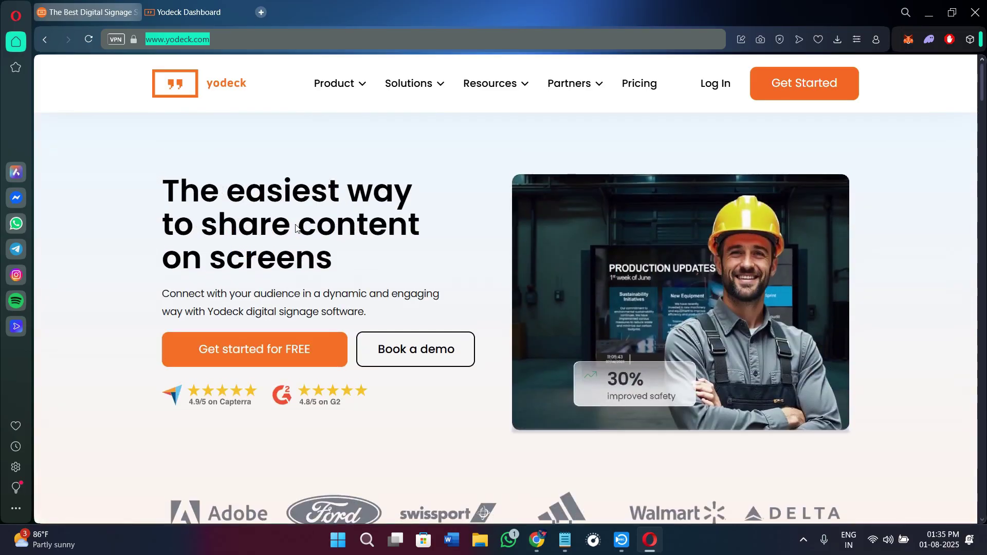
pyautogui.moveTo(161, 192); pyautogui.dragTo(363, 271)
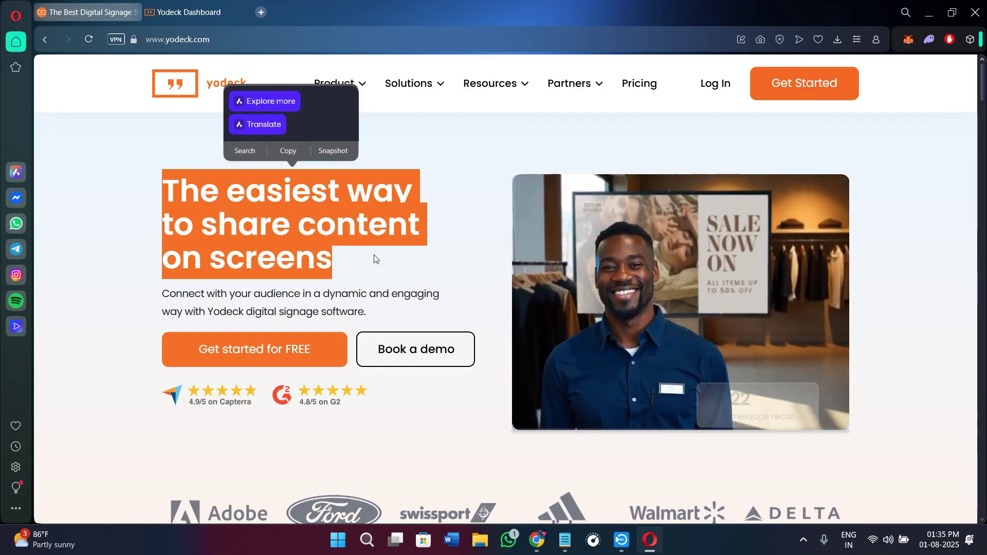
pyautogui.click(375, 259)
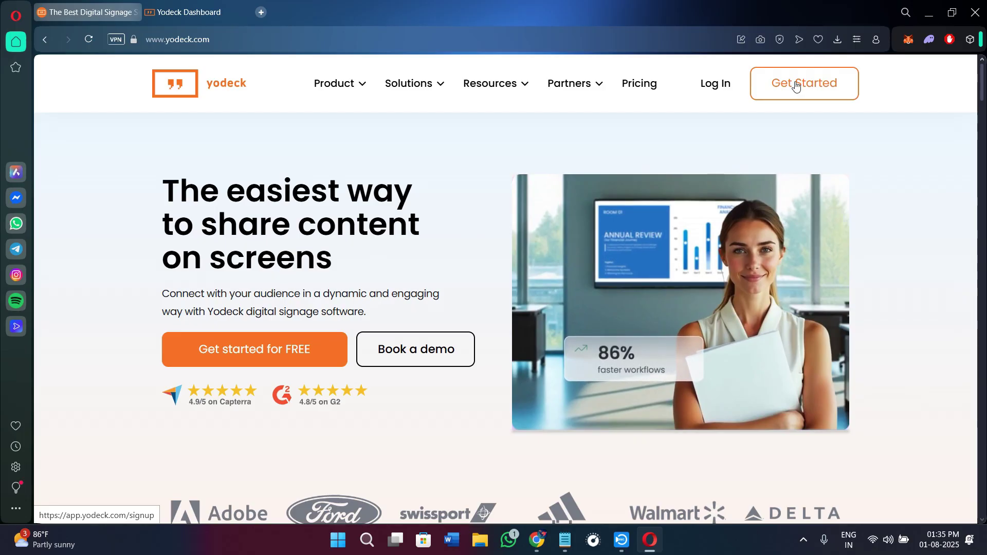
# Switch to the Yodeck Dashboard tab and scroll through the Welcome page cards
pyautogui.click(205, 8)
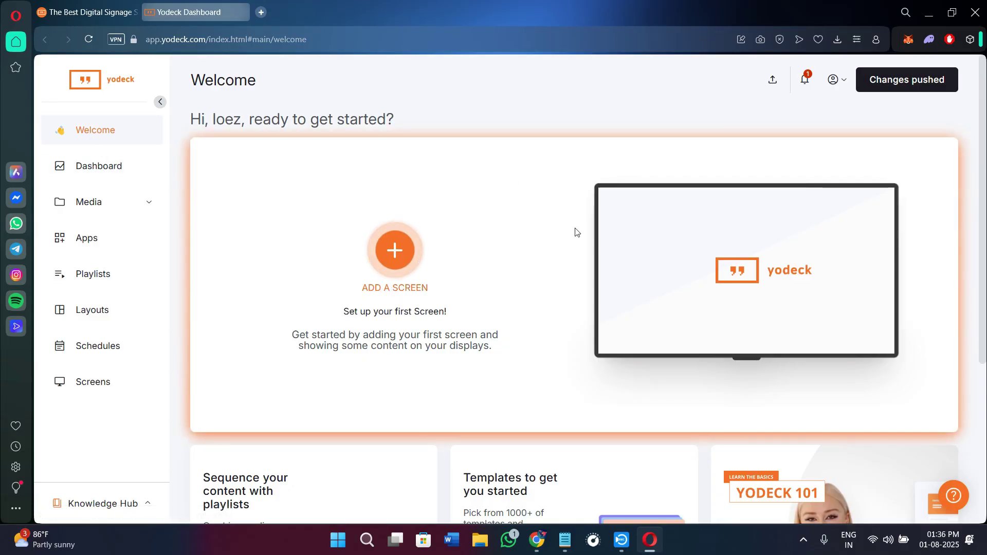
pyautogui.scroll(-2, 480, 380)
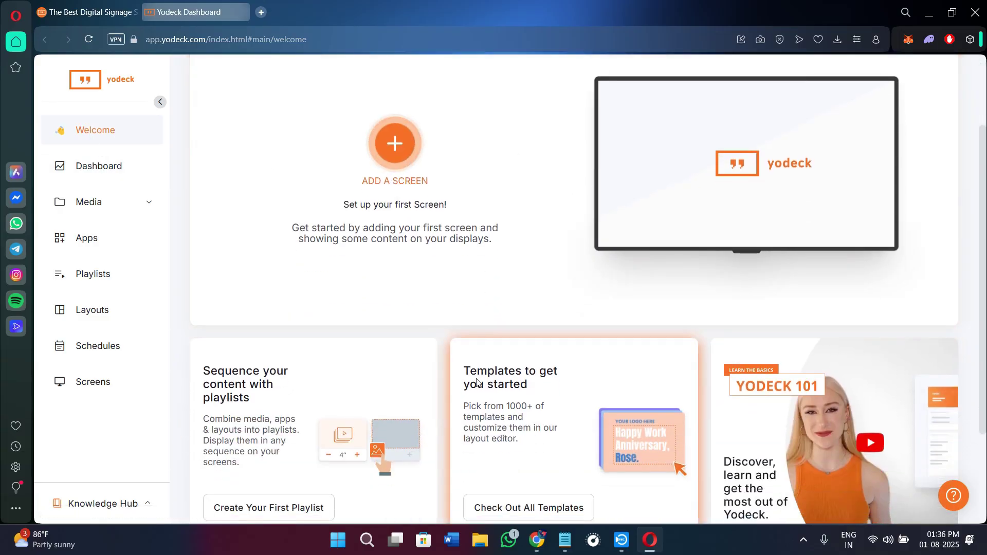
pyautogui.scroll(-2, 477, 379)
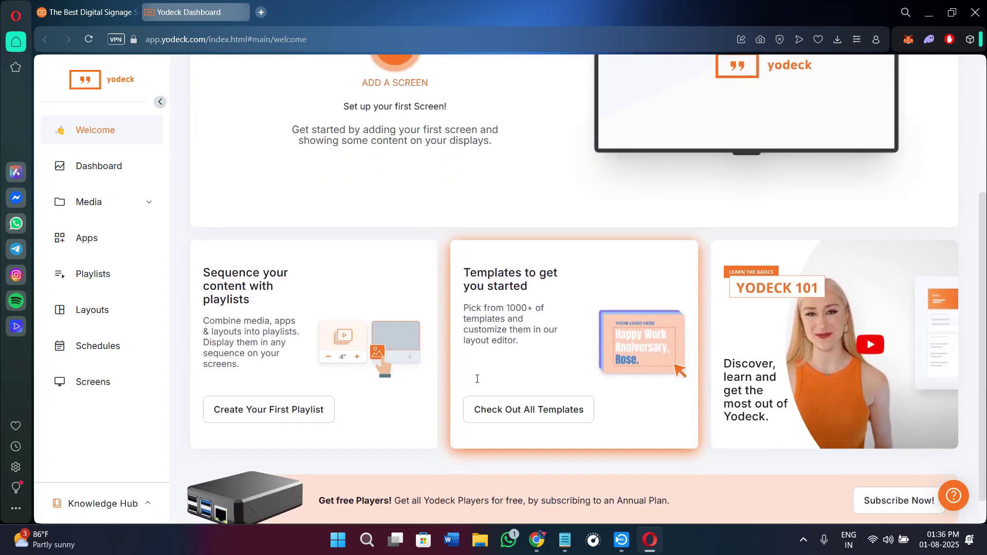
pyautogui.scroll(4, 393, 283)
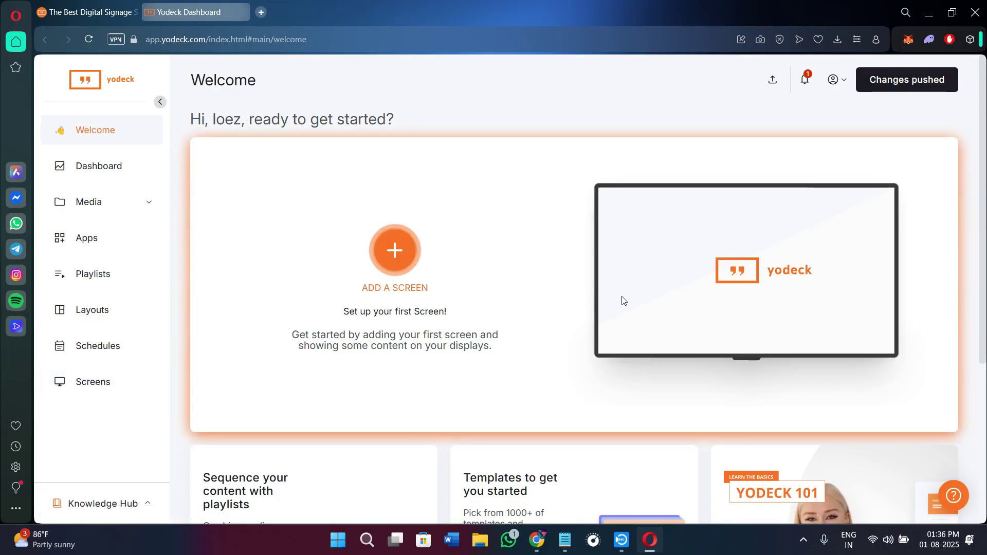
# Choose ADD A SCREEN, then Create virtual (web) player
pyautogui.click(393, 250)
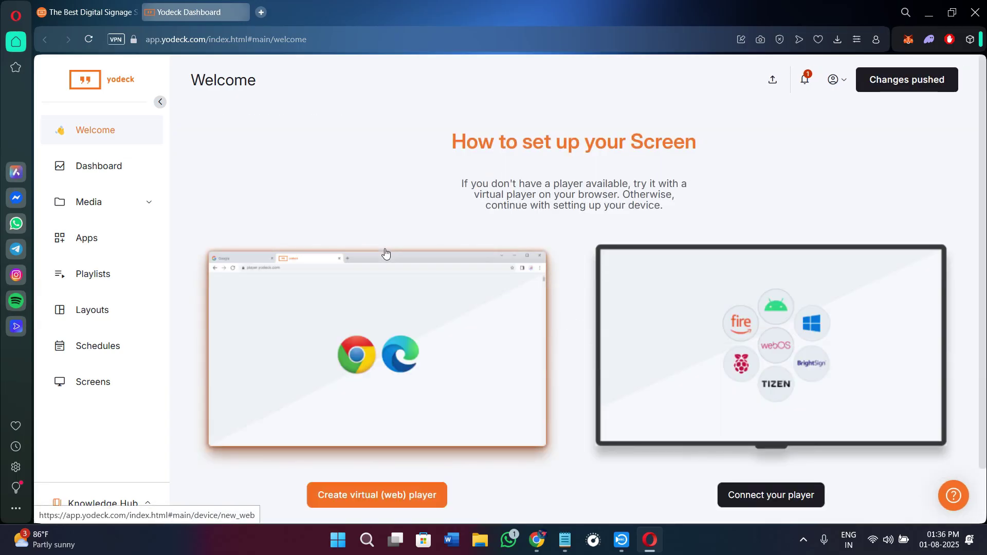
pyautogui.scroll(-2, 422, 334)
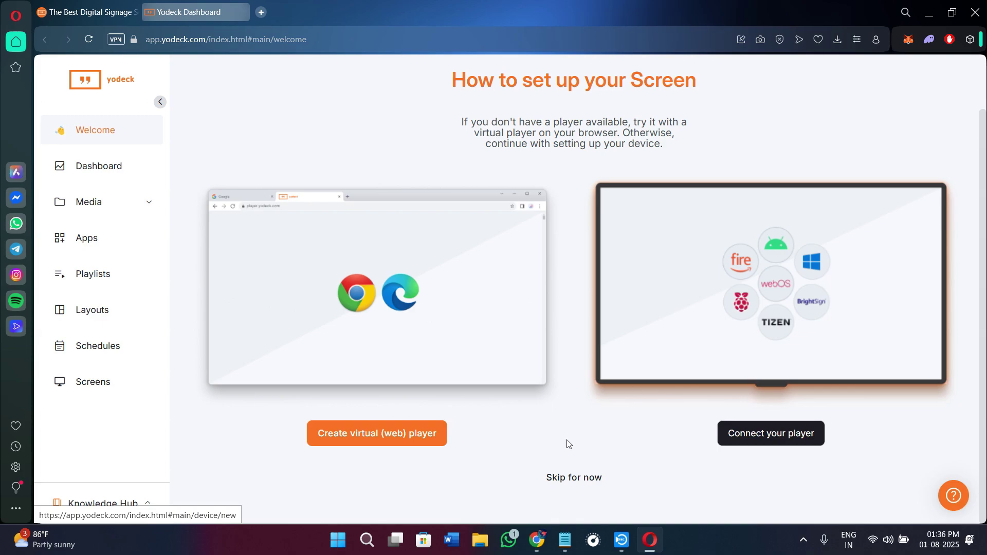
pyautogui.click(365, 439)
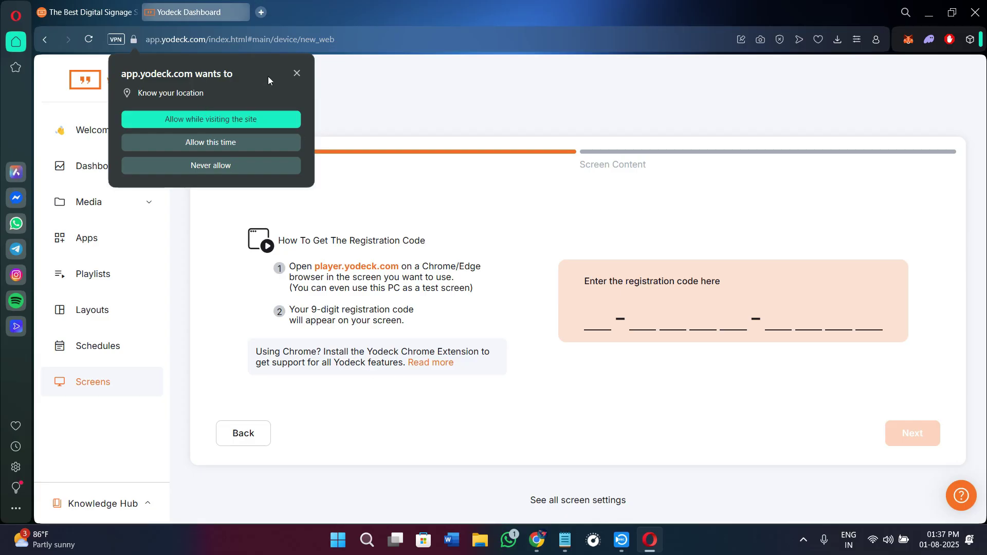
# Dismiss the location permission popup and highlight the registration code instructions
pyautogui.click(296, 73)
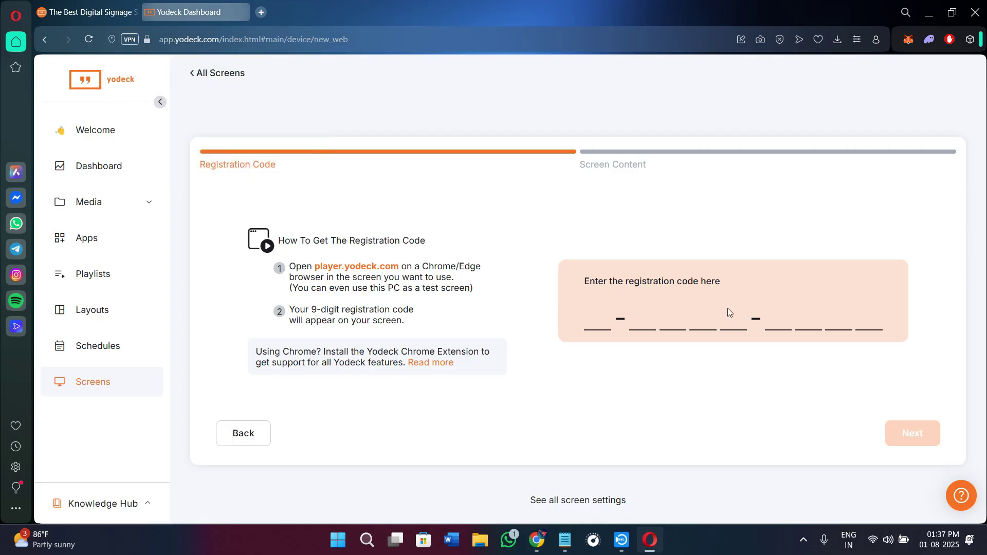
pyautogui.moveTo(392, 318); pyautogui.dragTo(266, 271)
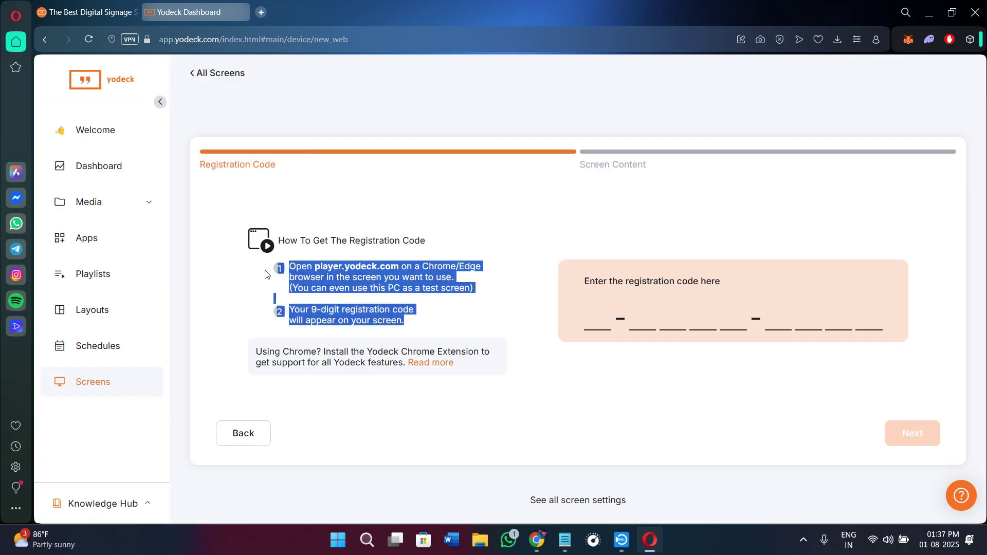
pyautogui.click(216, 224)
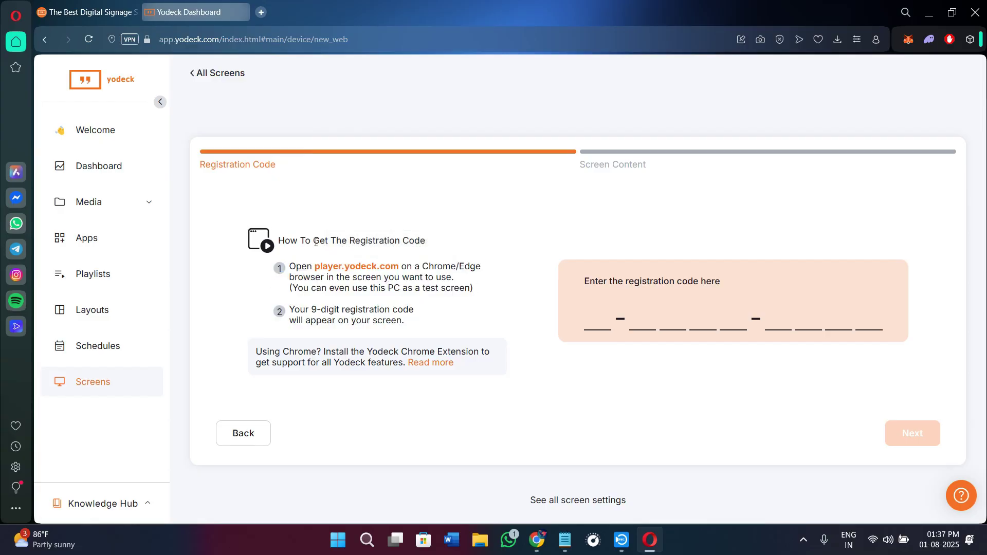
# Restart screen setup from the Welcome page, cancel the player type dialog, and expand Media
pyautogui.click(70, 78)
pyautogui.scroll(-2, 775, 419)
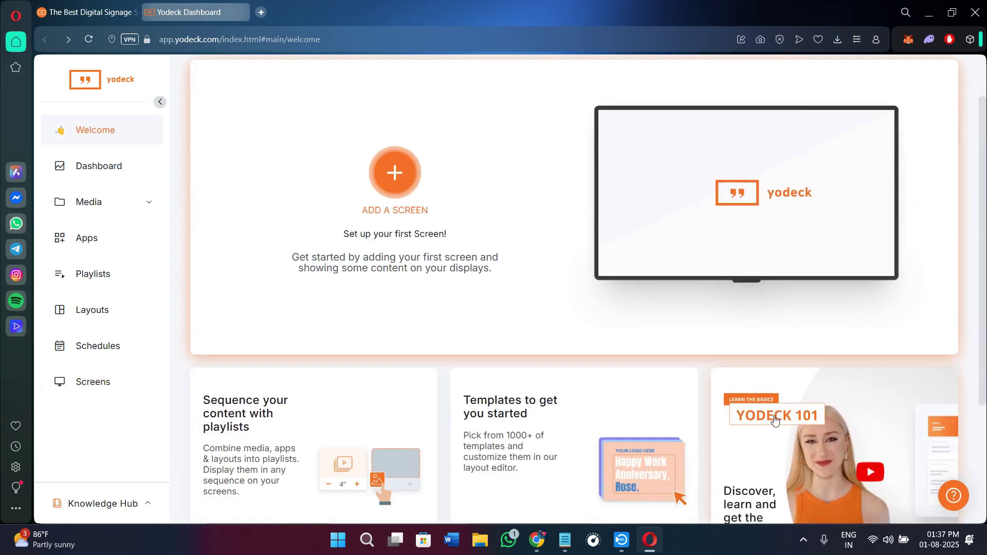
pyautogui.scroll(-1, 775, 419)
pyautogui.click(394, 144)
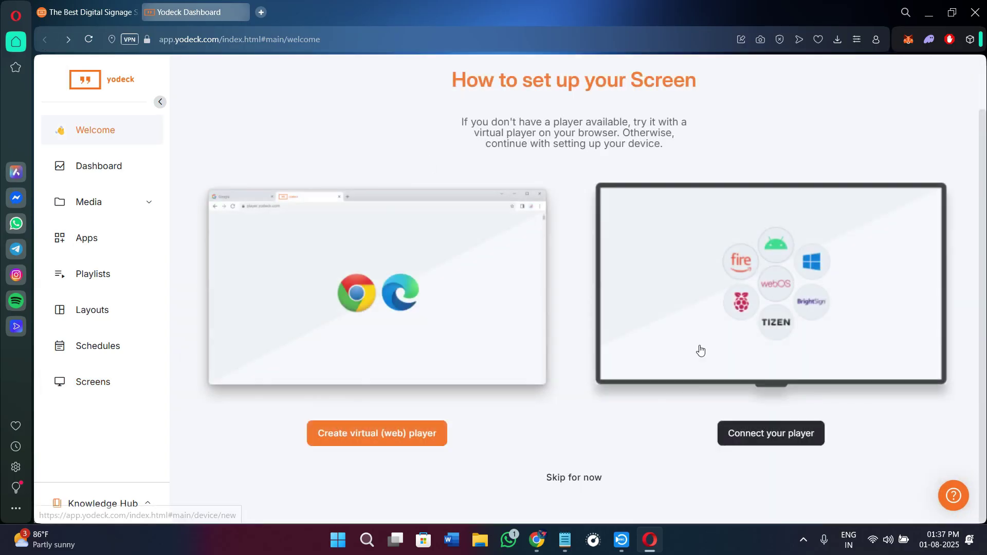
pyautogui.click(827, 370)
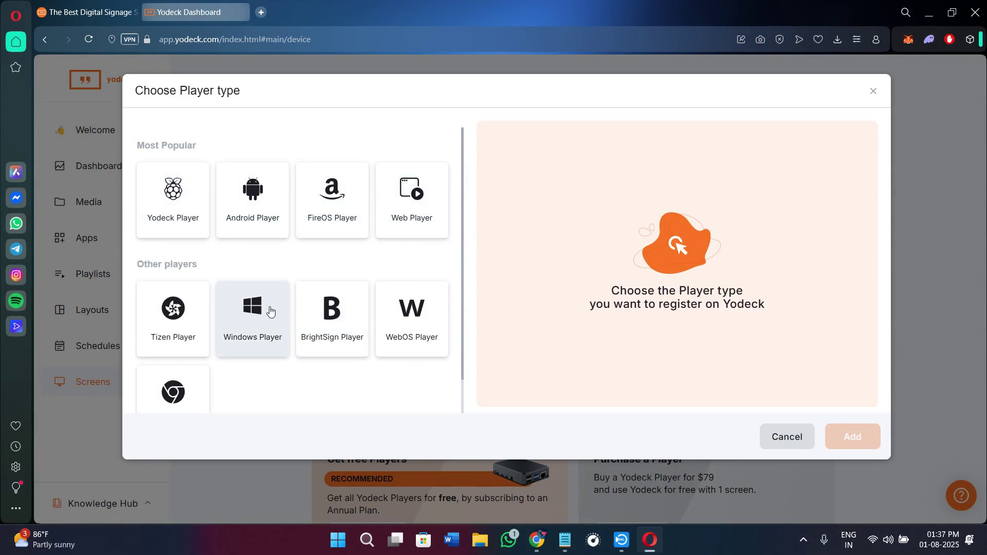
pyautogui.click(805, 439)
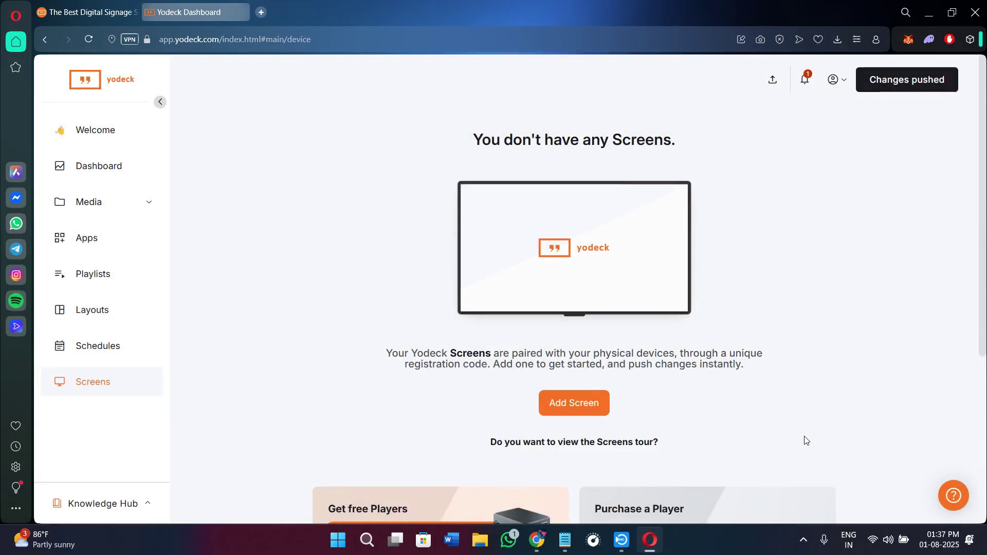
pyautogui.click(103, 200)
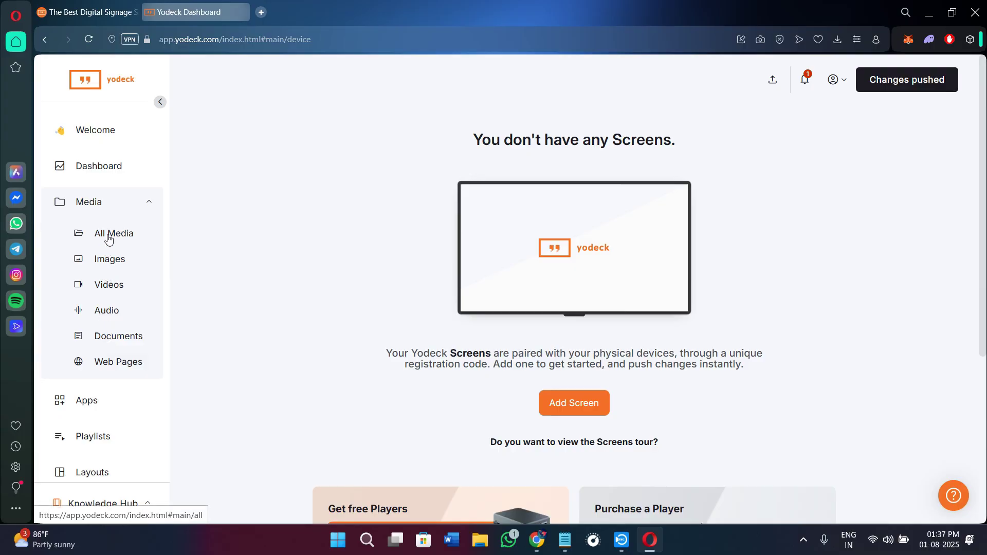
pyautogui.click(116, 257)
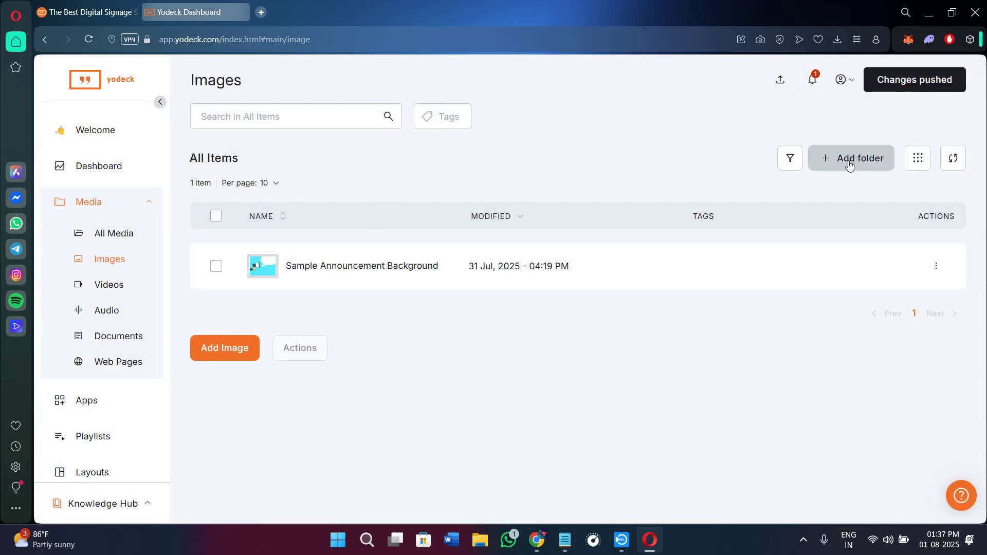
pyautogui.click(223, 350)
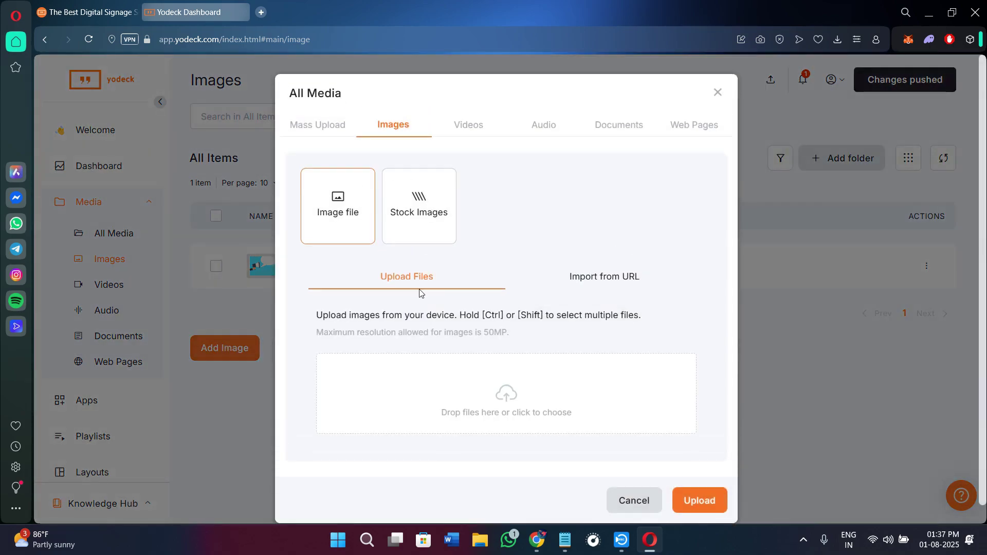
pyautogui.click(419, 194)
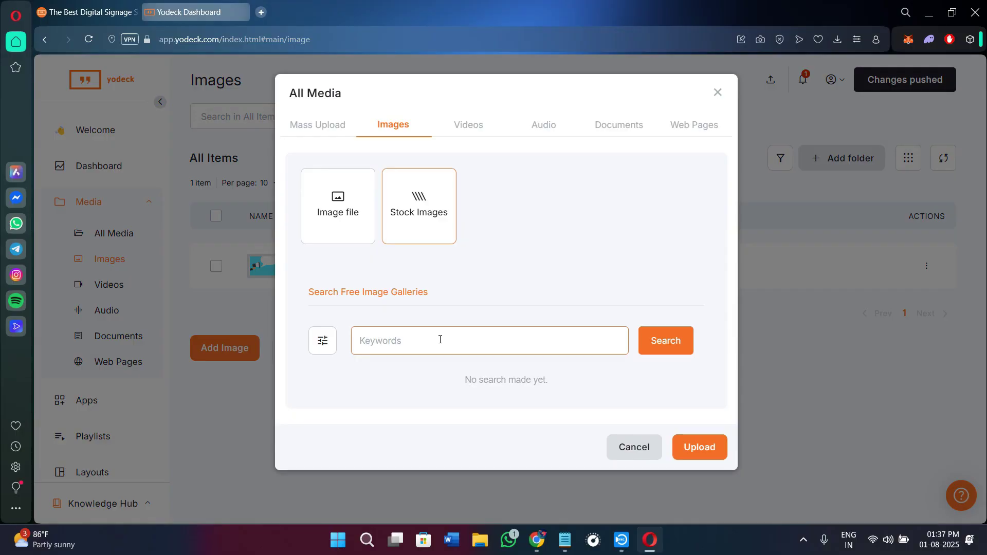
pyautogui.write('kite')
pyautogui.click(671, 354)
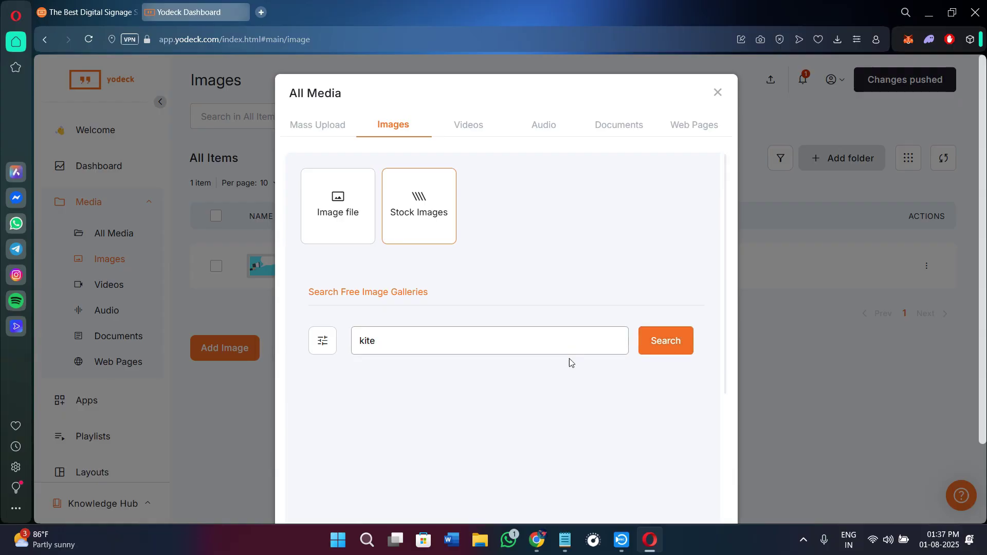
pyautogui.scroll(-6, 475, 400)
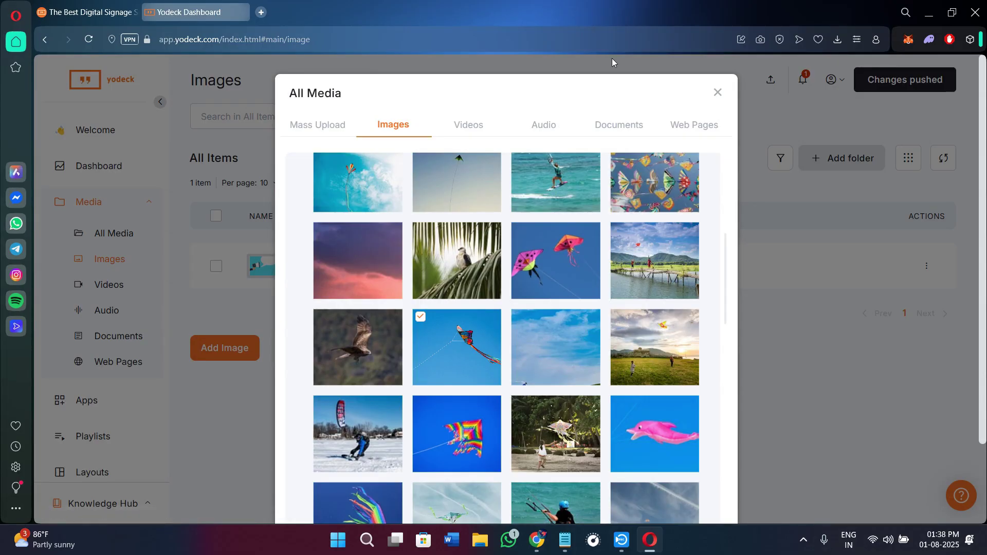
pyautogui.click(717, 93)
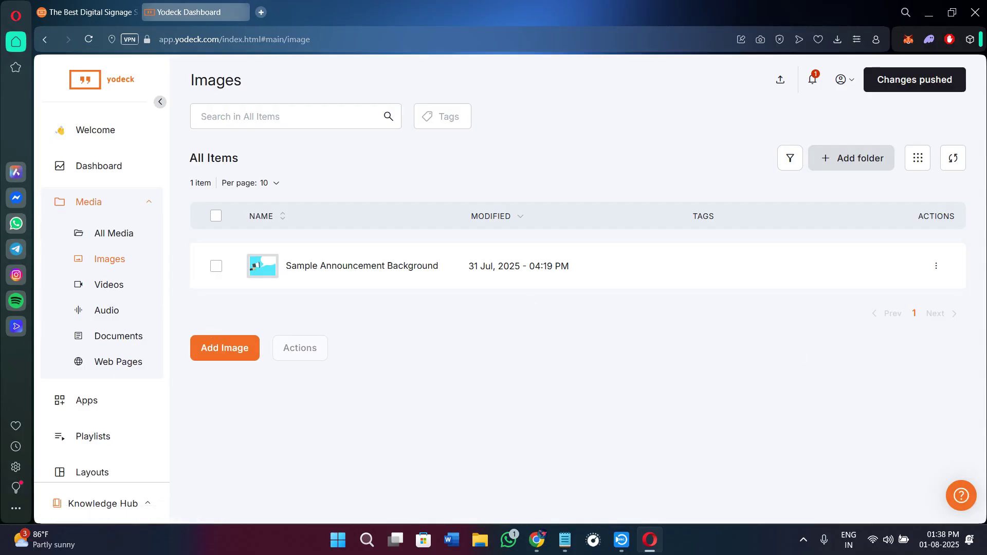
# Collapse Media, open Apps and scroll through the Create App gallery
pyautogui.click(96, 212)
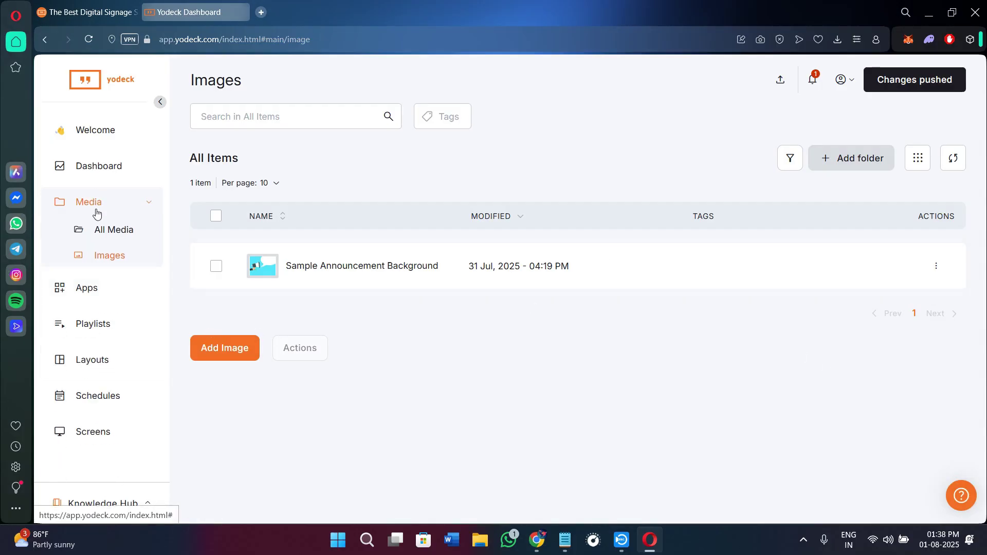
pyautogui.click(96, 212)
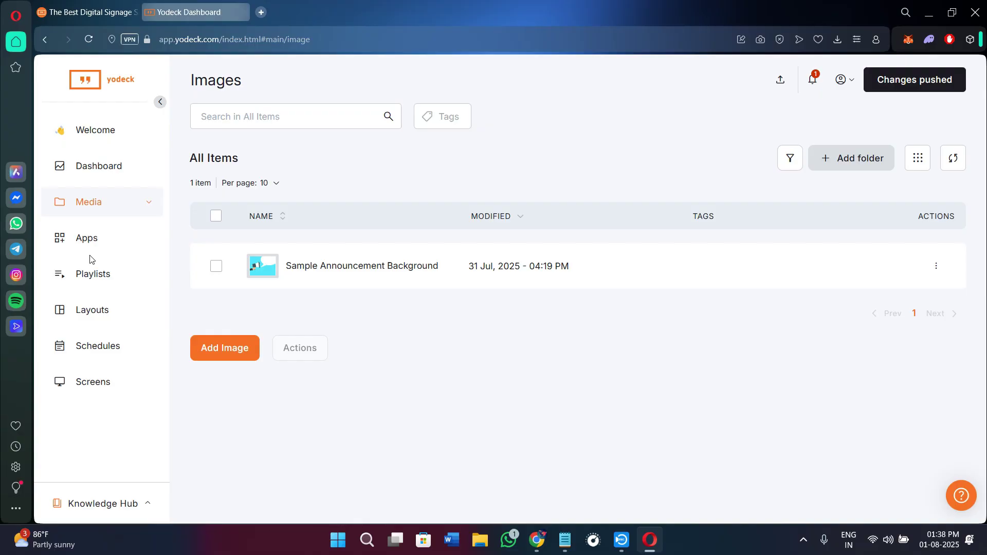
pyautogui.click(90, 236)
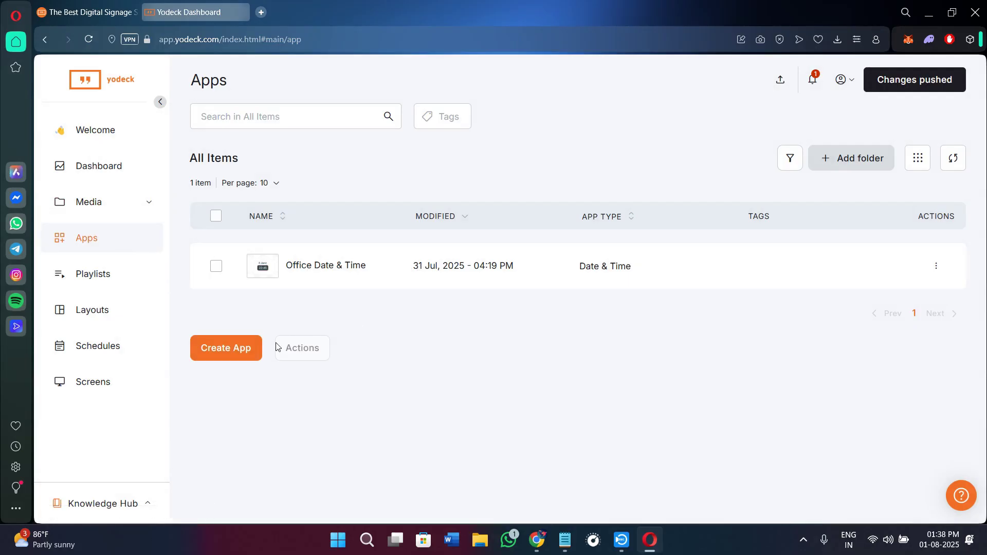
pyautogui.click(223, 348)
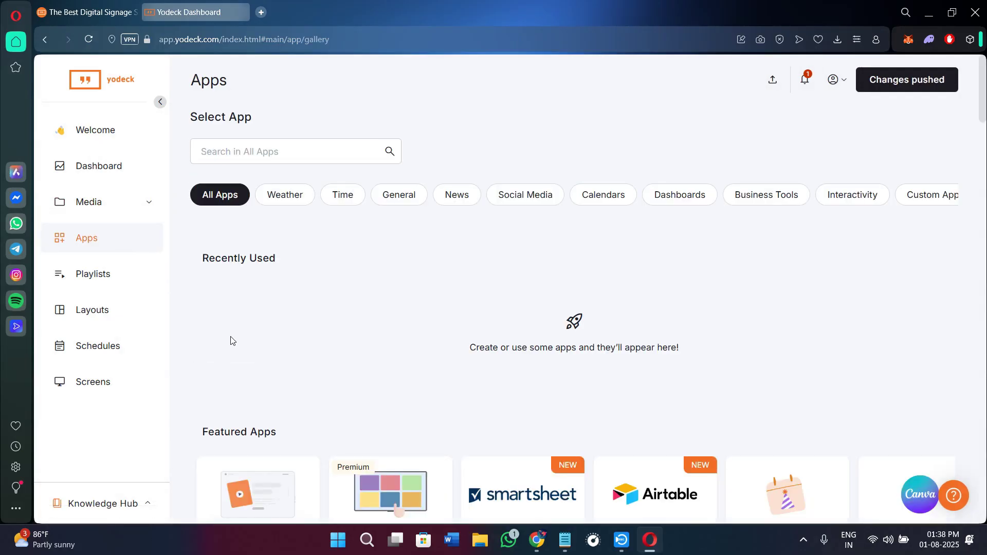
pyautogui.scroll(-2, 459, 337)
pyautogui.scroll(-2, 480, 315)
pyautogui.scroll(4, 481, 316)
pyautogui.scroll(-4, 513, 361)
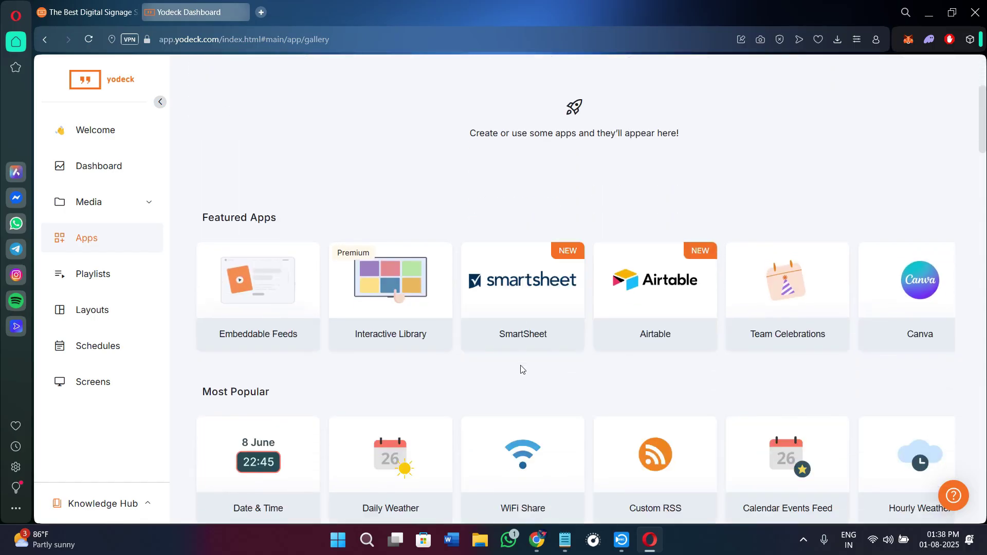
pyautogui.scroll(-2, 522, 369)
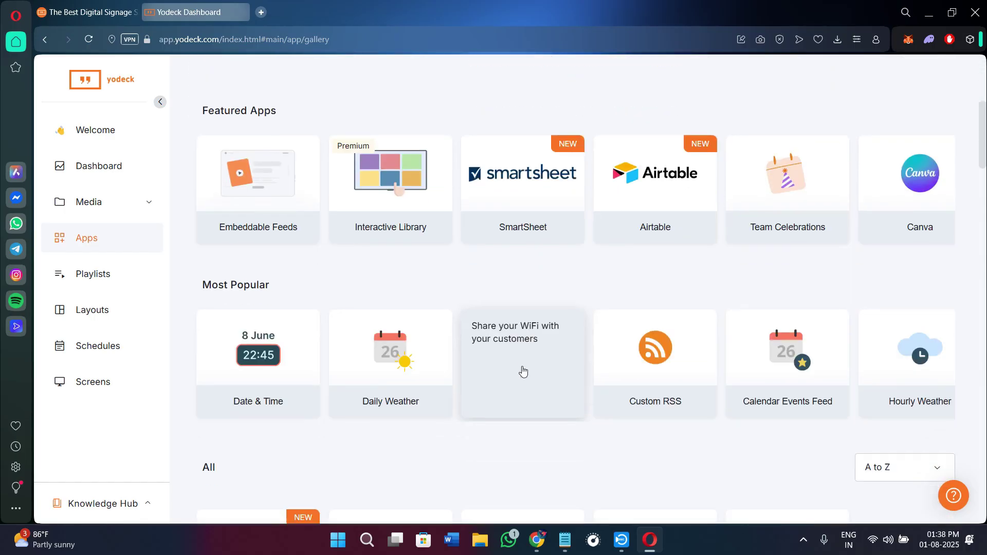
pyautogui.scroll(4, 523, 370)
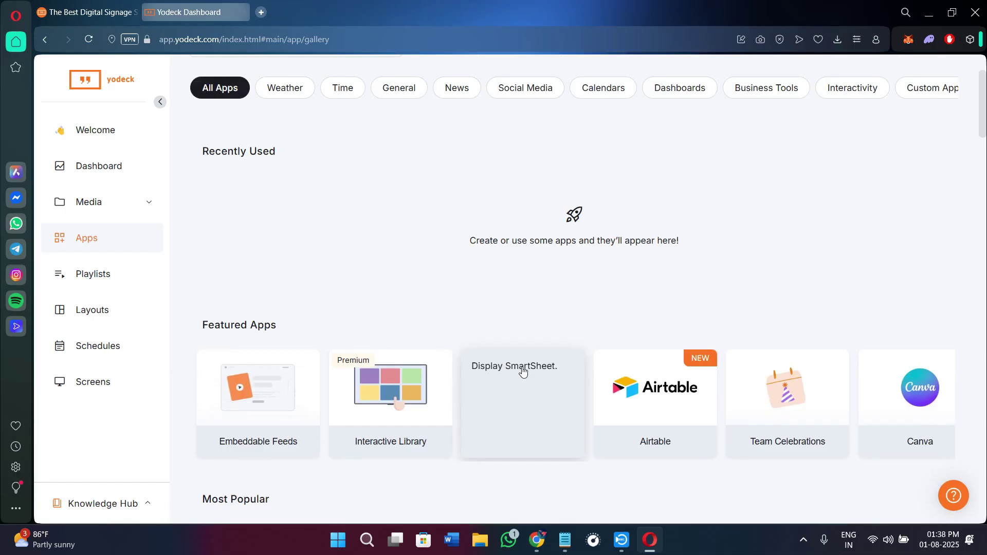
pyautogui.scroll(2, 523, 370)
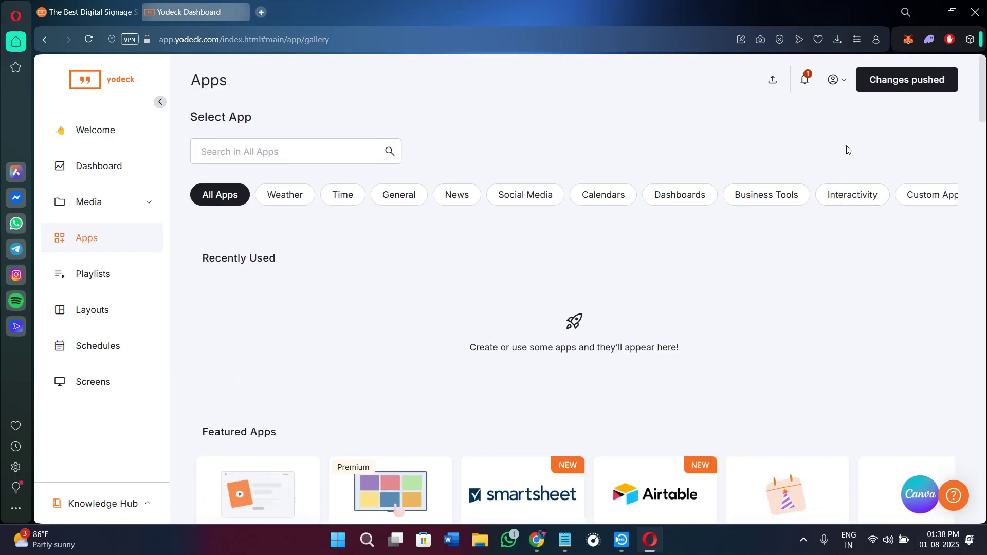
# Filter the gallery by Weather, Time, General, News and Calendars, then open Playlists
pyautogui.click(279, 200)
pyautogui.click(342, 198)
pyautogui.click(395, 199)
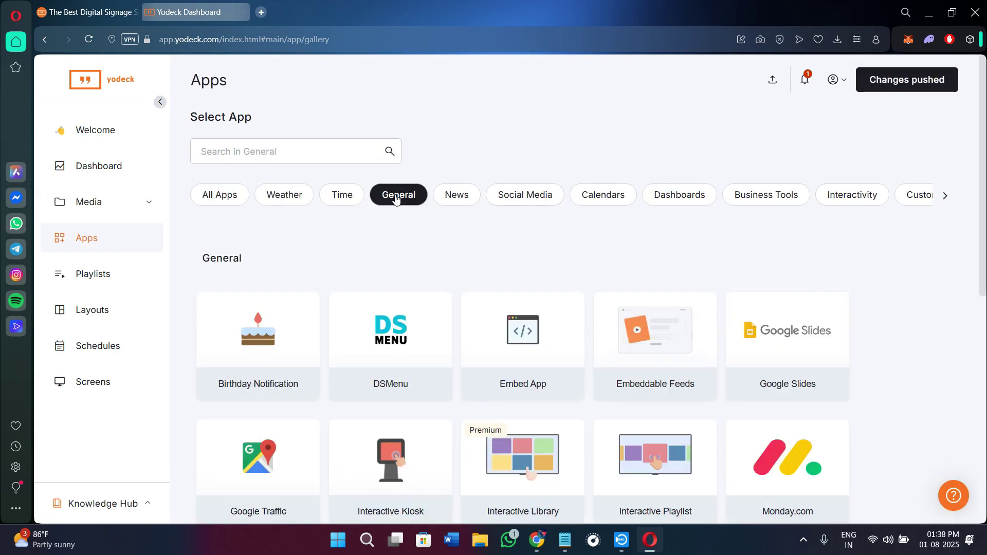
pyautogui.click(457, 201)
pyautogui.click(585, 202)
pyautogui.scroll(-1, 561, 308)
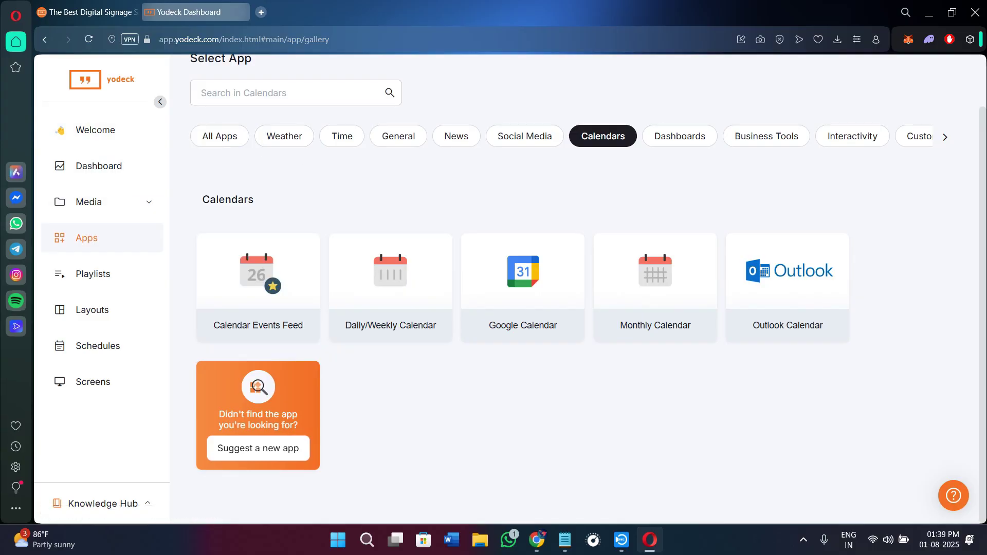
pyautogui.click(105, 274)
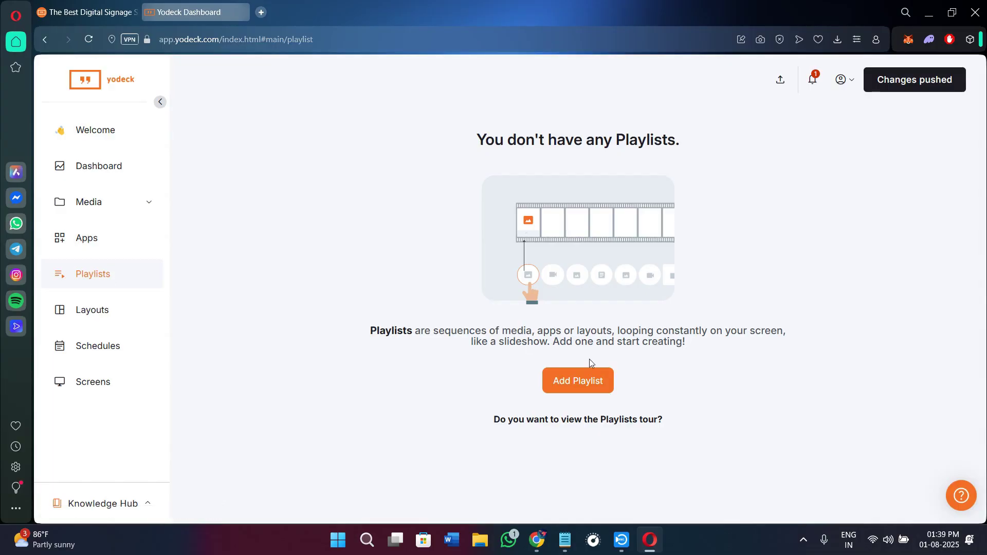
# Start a new Classic playlist named 'dino' from the name suggestion
pyautogui.click(575, 381)
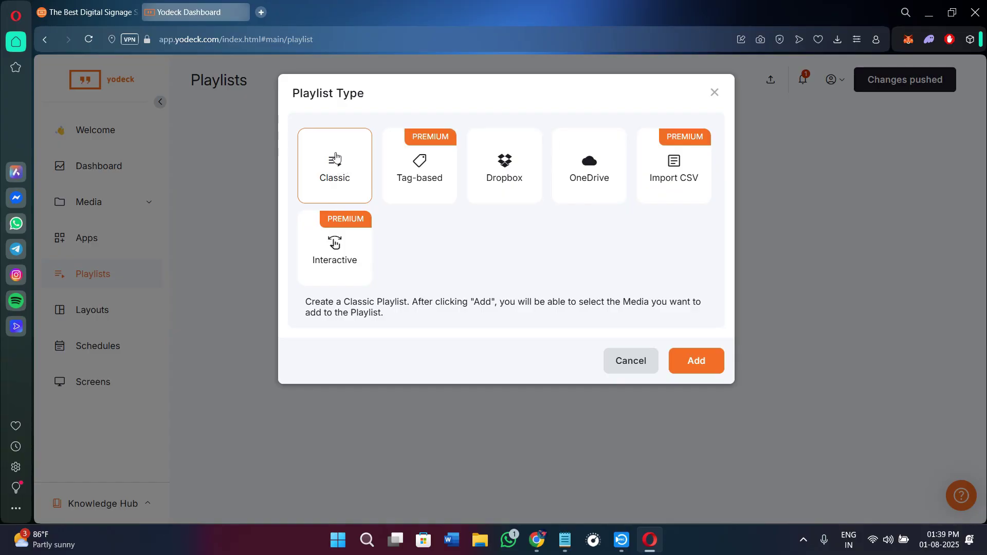
pyautogui.click(688, 362)
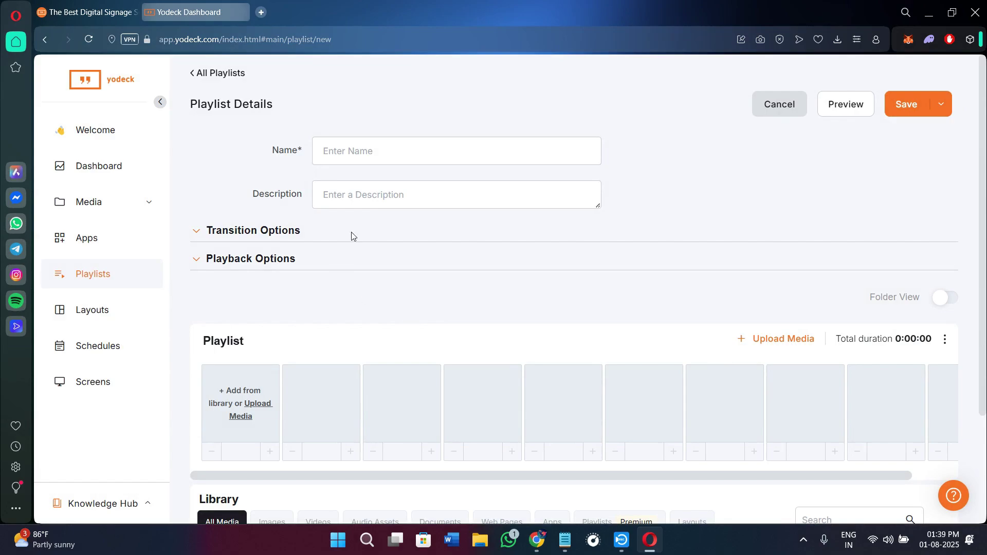
pyautogui.click(448, 164)
pyautogui.click(433, 183)
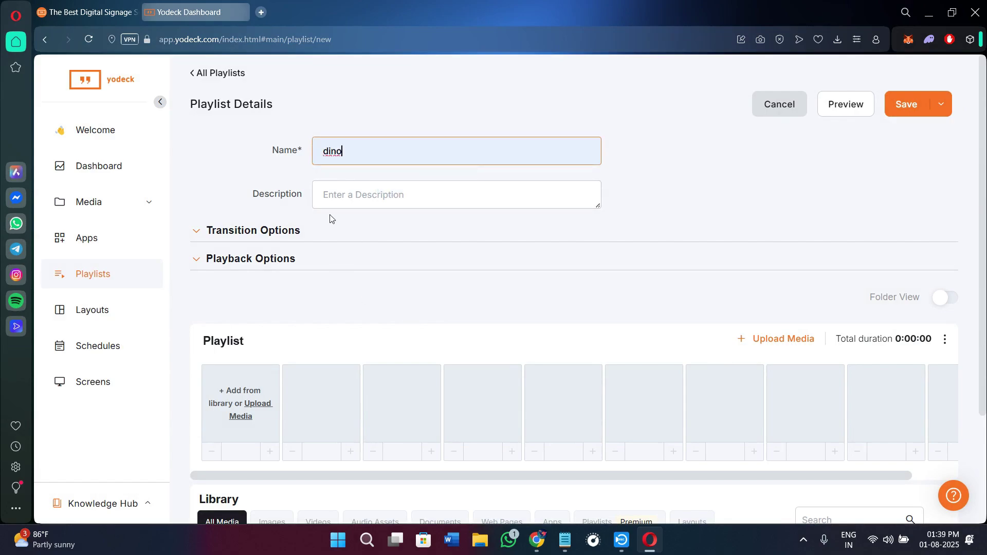
pyautogui.click(370, 199)
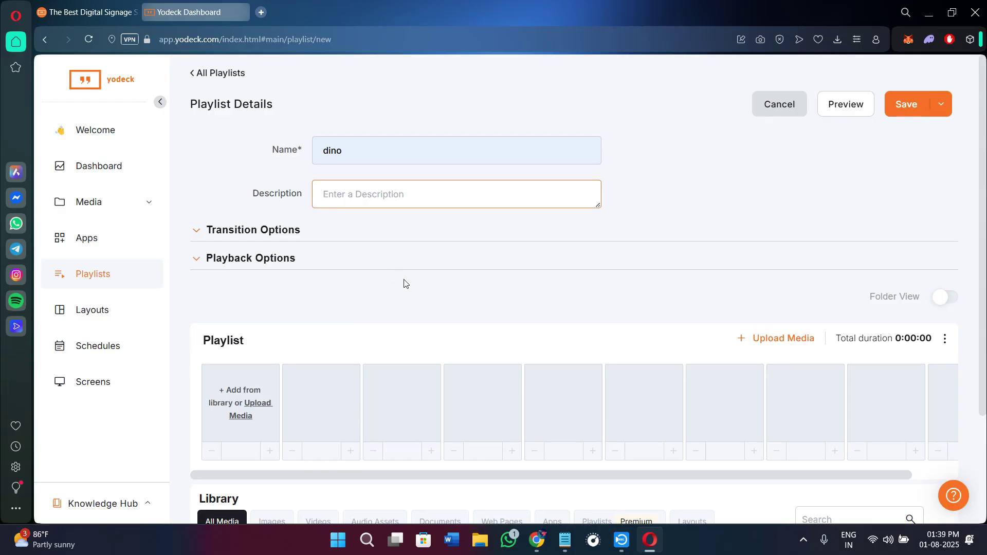
# Scroll through the playlist editor and leave it without saving
pyautogui.scroll(-2, 411, 282)
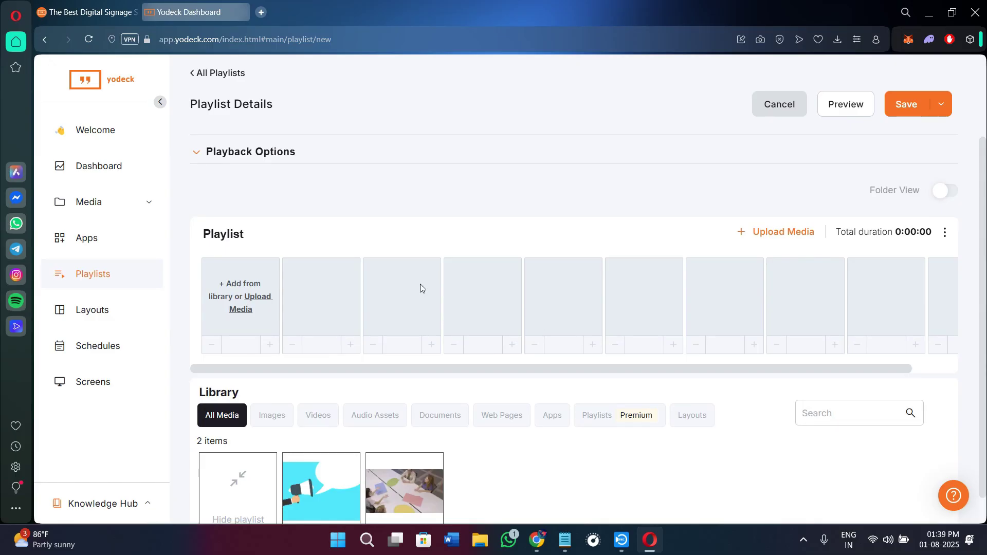
pyautogui.scroll(2, 433, 287)
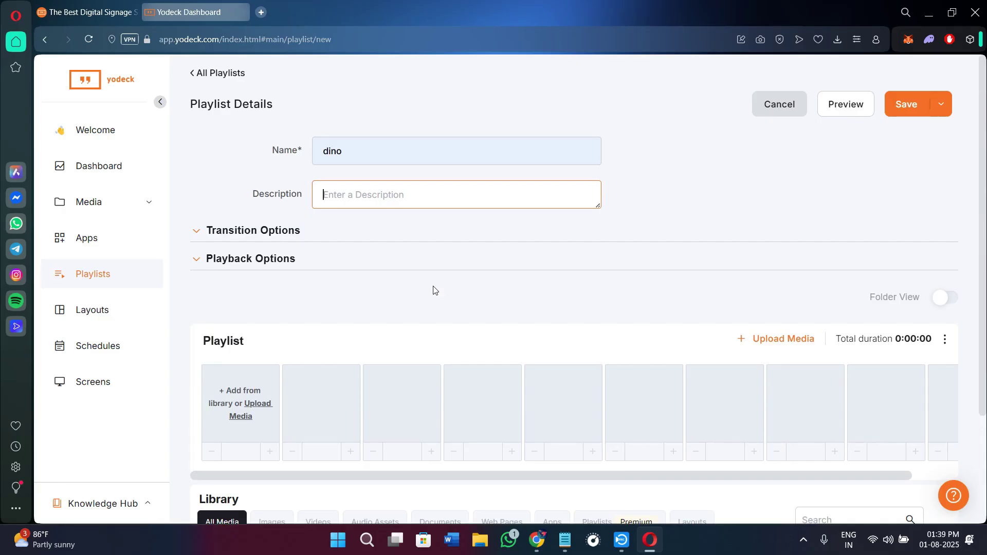
pyautogui.scroll(-2, 524, 296)
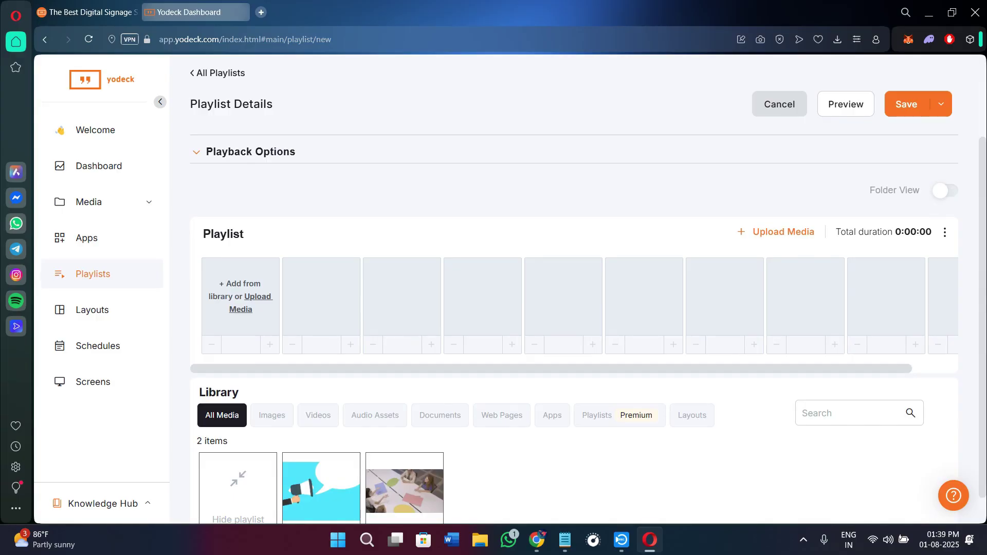
pyautogui.hotkey('alt', 'Left')
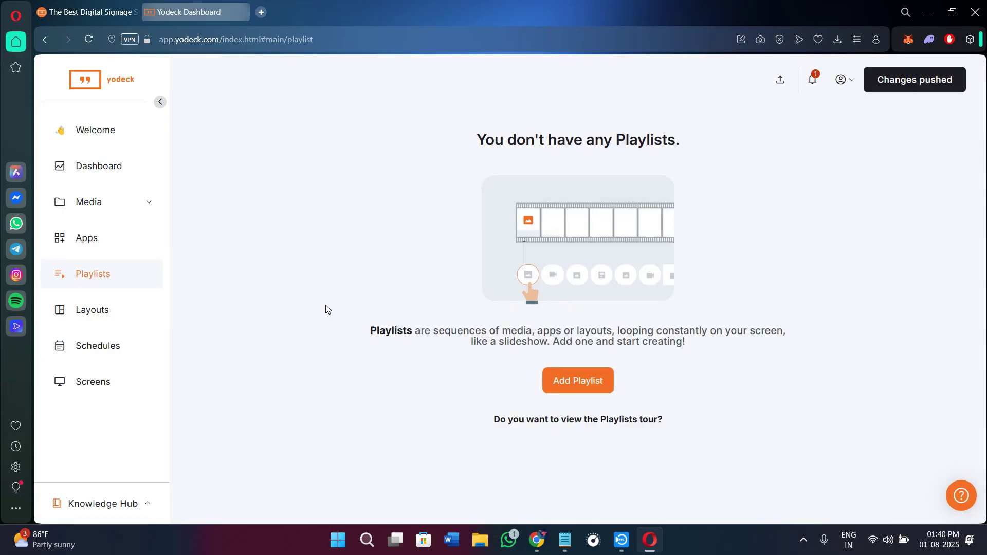
# Open Layouts, browse the Template Gallery, and create a new blank 16:9 (1080p) layout
pyautogui.click(120, 317)
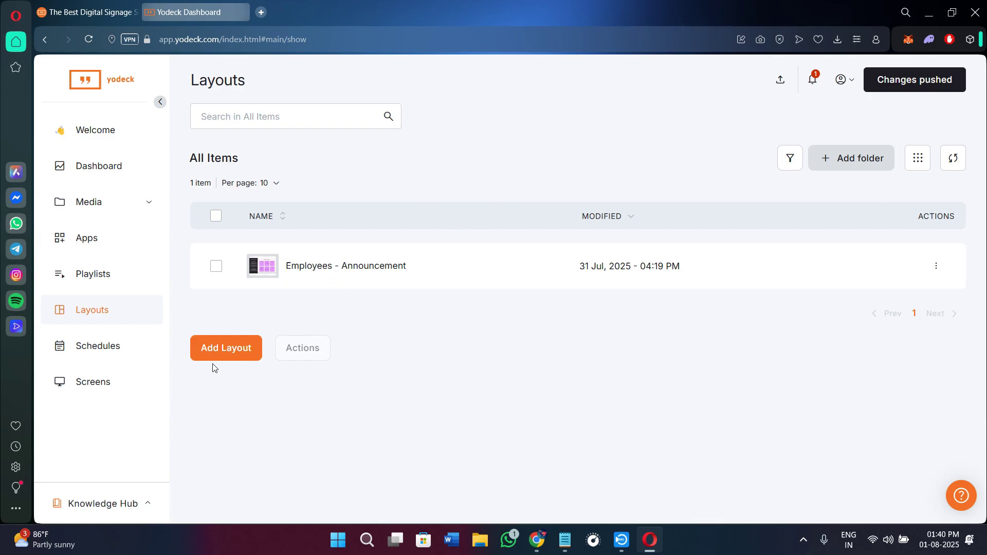
pyautogui.click(221, 354)
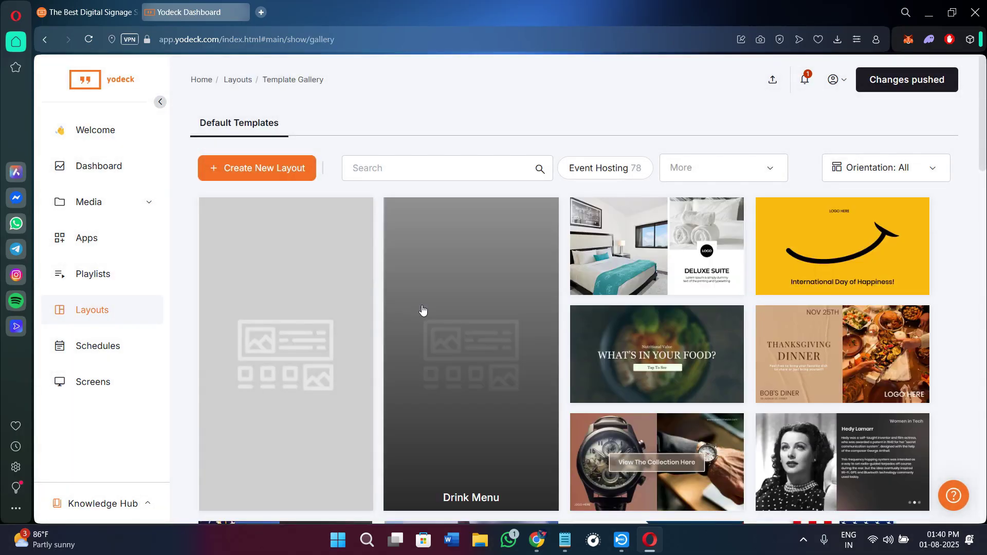
pyautogui.scroll(-7, 675, 443)
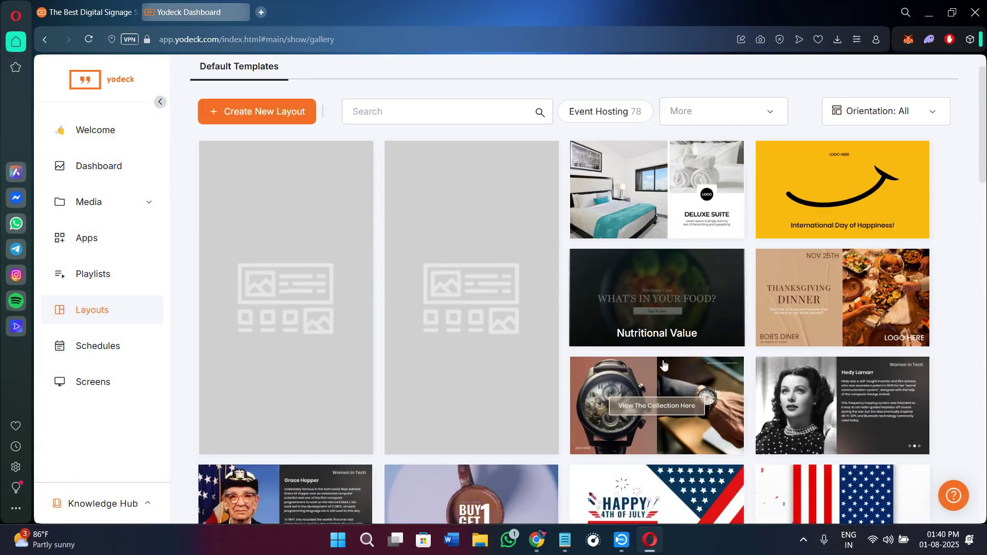
pyautogui.scroll(-6, 675, 443)
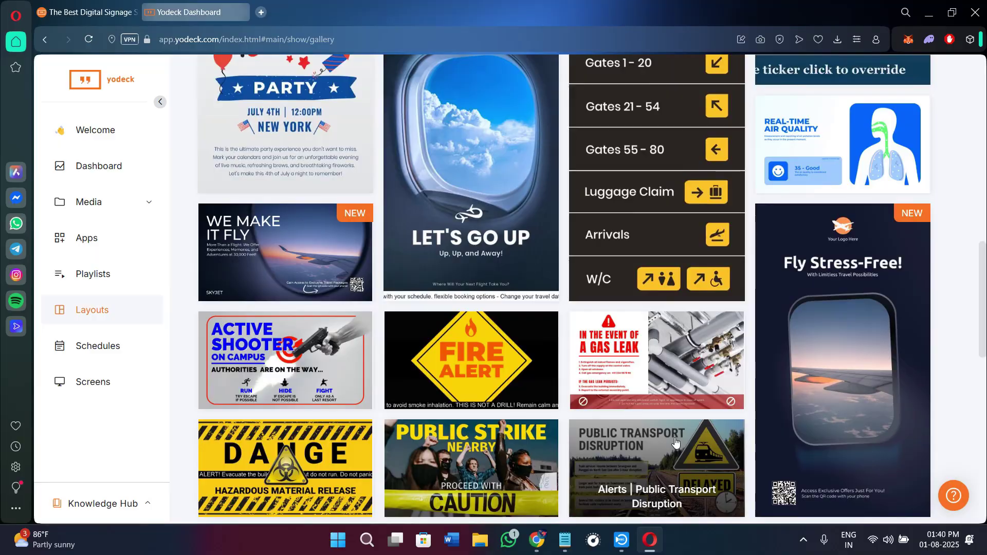
pyautogui.scroll(8, 546, 330)
pyautogui.scroll(5, 546, 331)
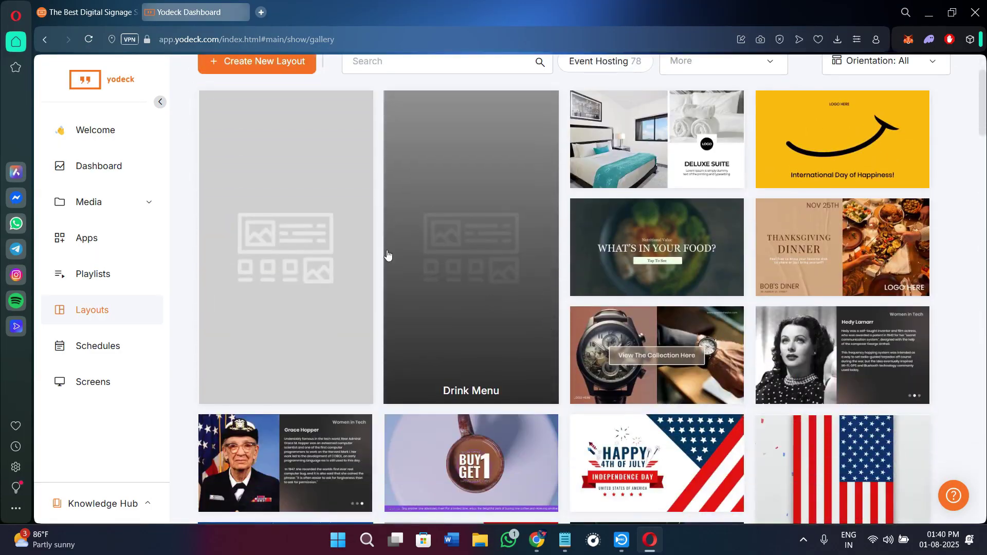
pyautogui.click(265, 62)
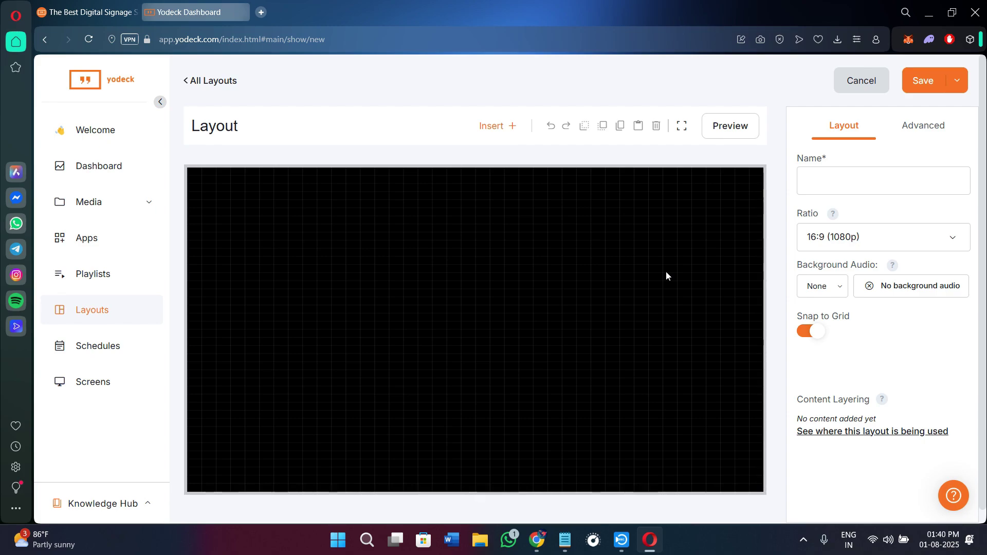
# Name the new layout 'dino' using the autofill suggestion and save it
pyautogui.click(835, 176)
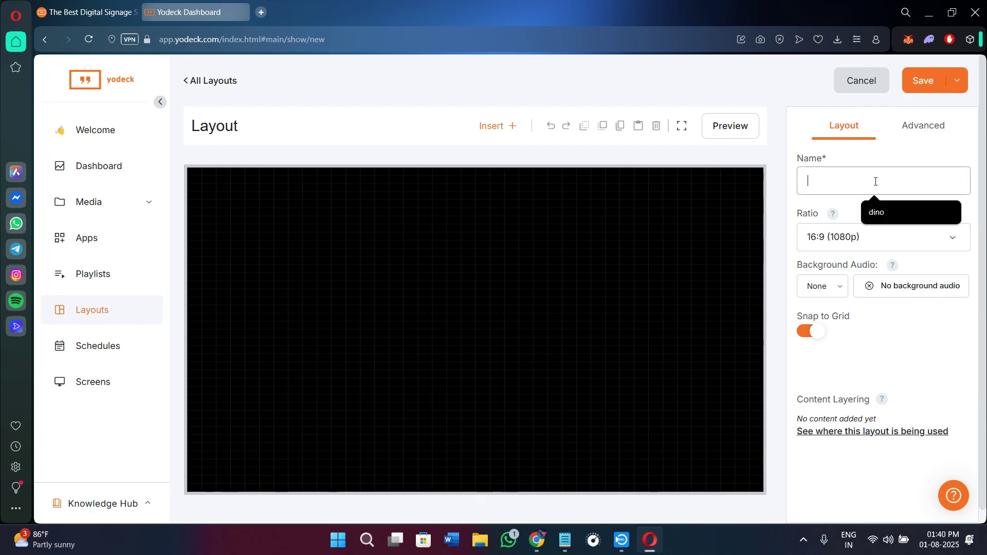
pyautogui.click(884, 211)
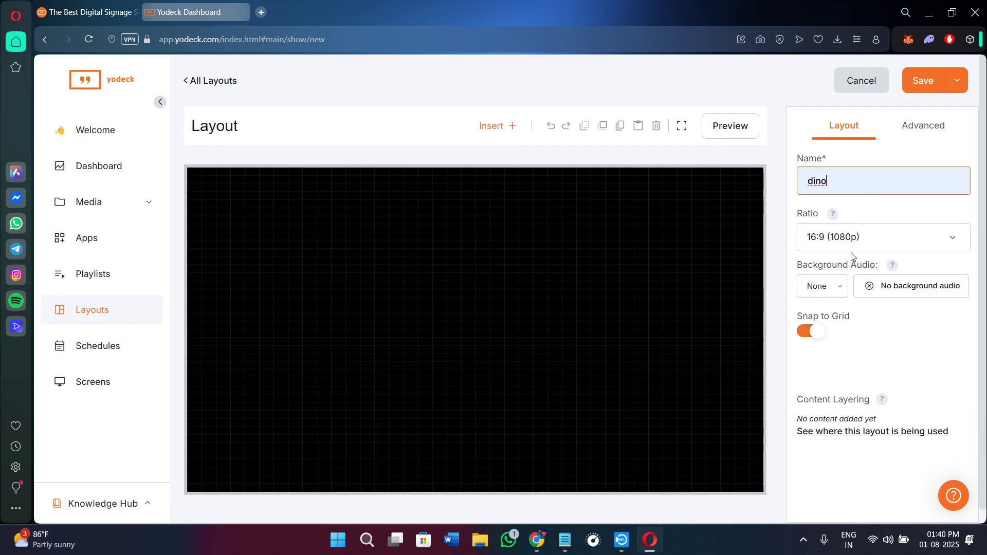
pyautogui.scroll(-1, 853, 324)
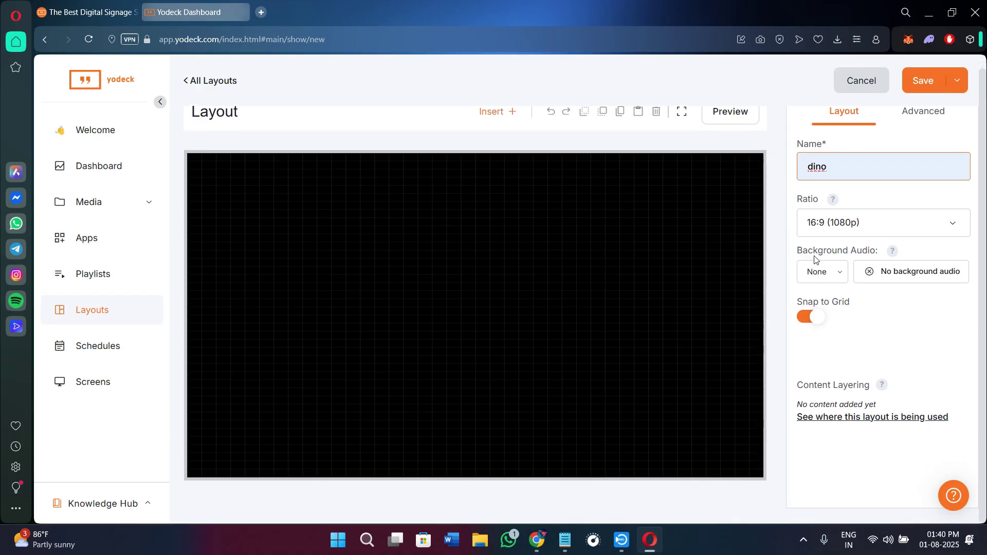
pyautogui.scroll(1, 908, 132)
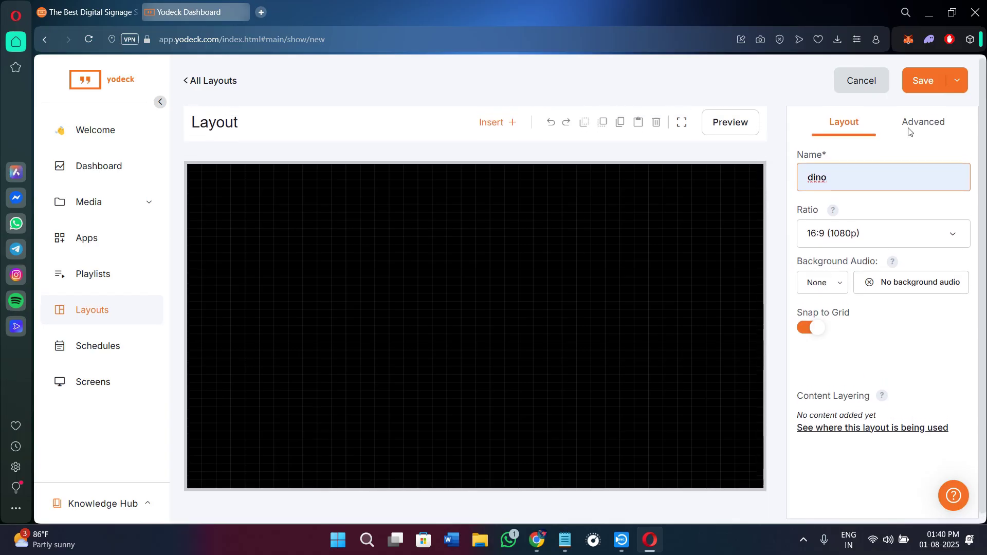
pyautogui.click(922, 82)
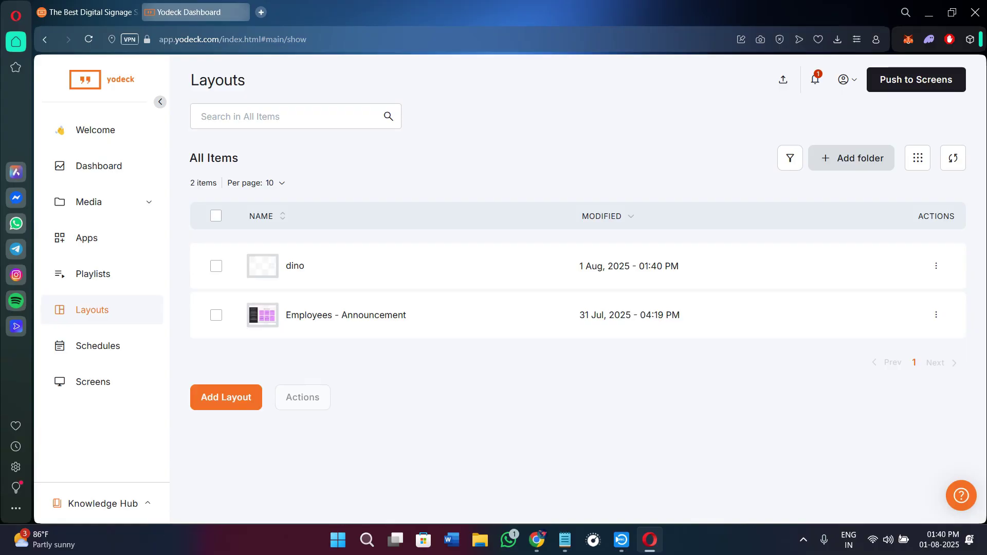
# Add a new schedule under Schedules, scroll its week calendar, then go to Screens
pyautogui.click(86, 353)
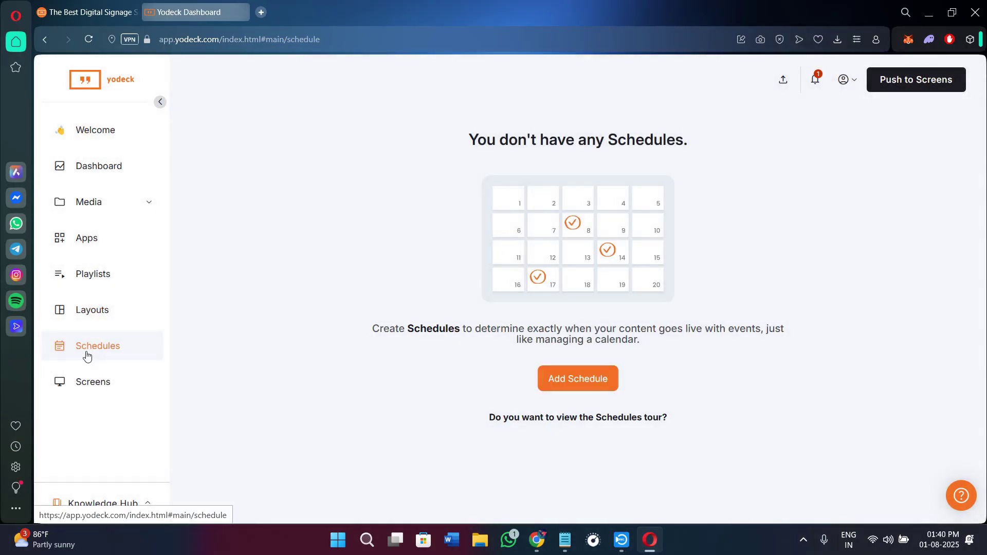
pyautogui.click(576, 377)
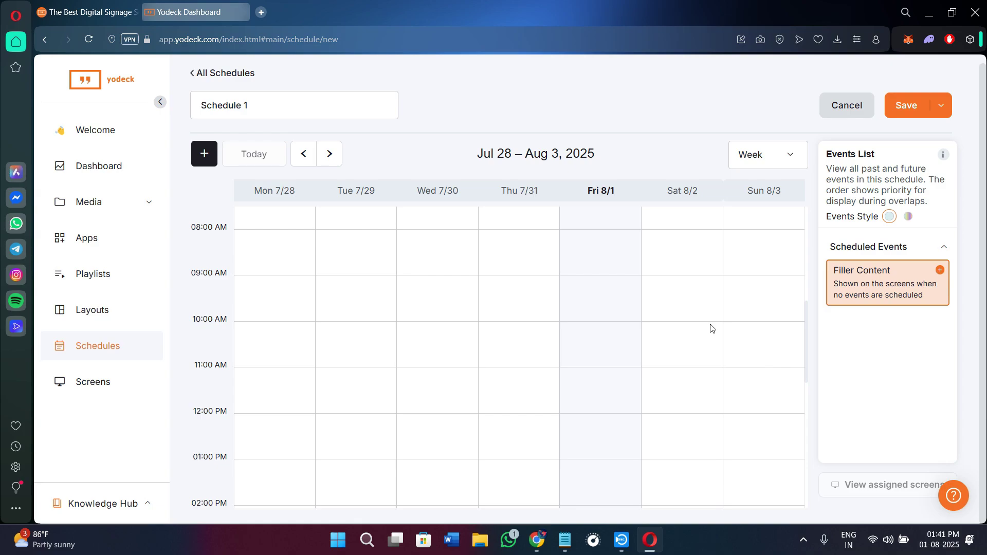
pyautogui.scroll(-2, 711, 328)
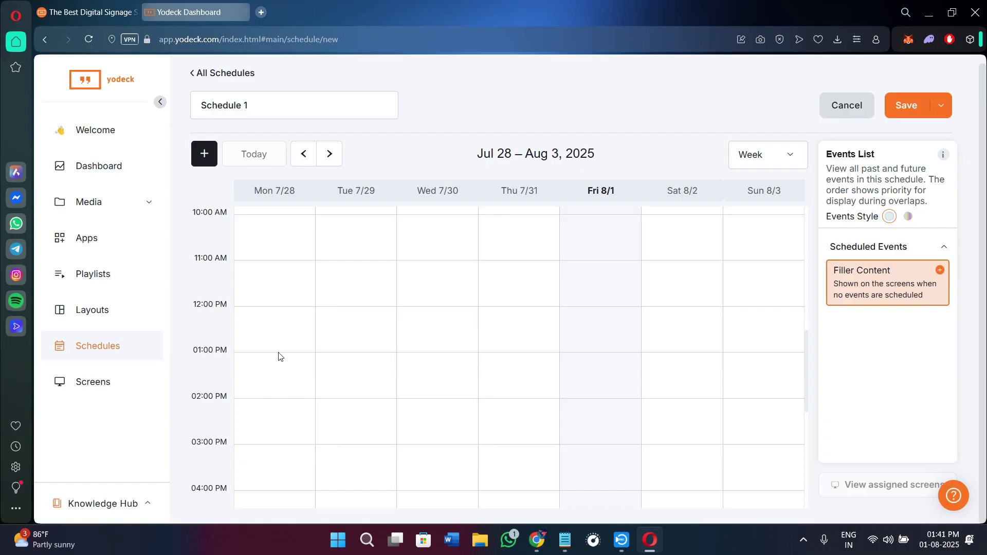
pyautogui.click(72, 382)
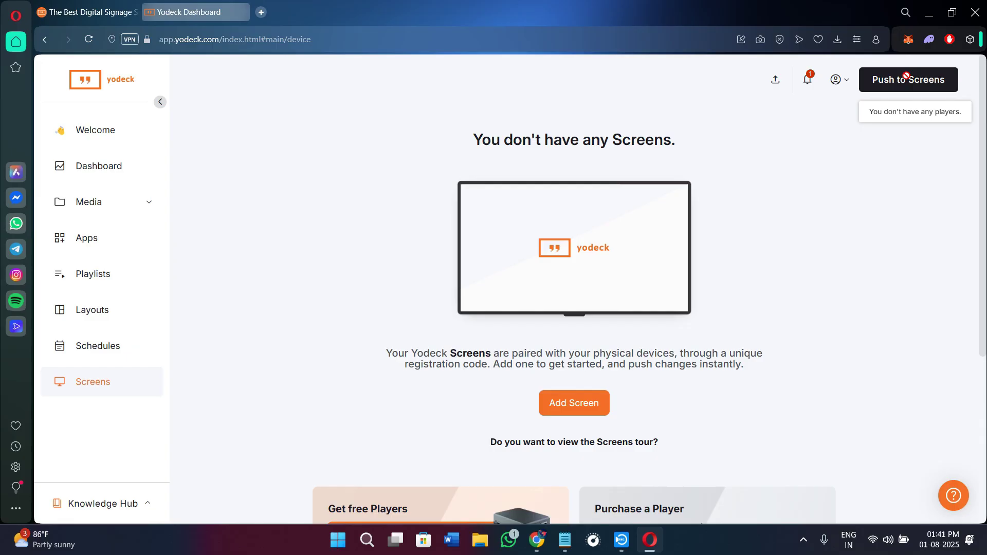
# Look over the player cards on Screens, then switch to the Dashboard overview
pyautogui.scroll(-2, 837, 315)
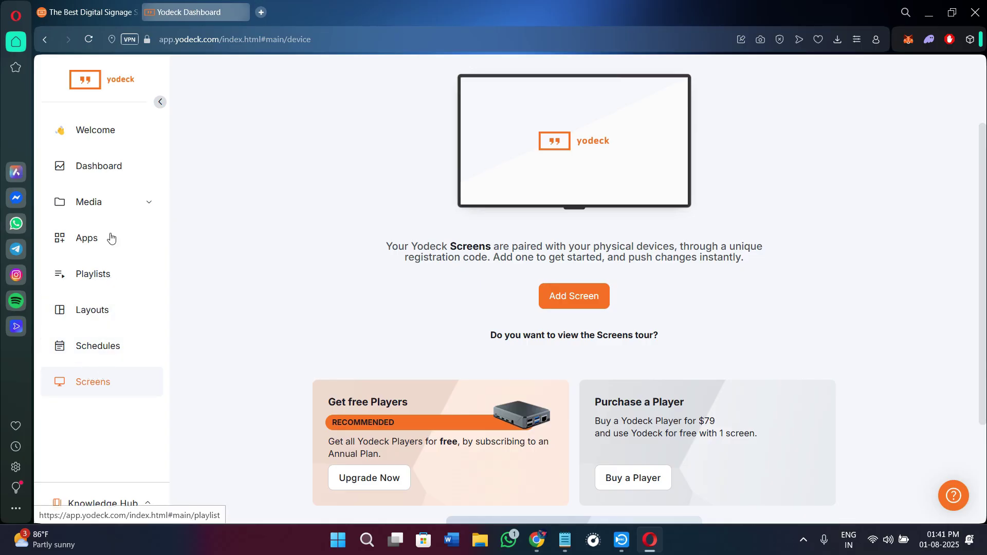
pyautogui.click(109, 167)
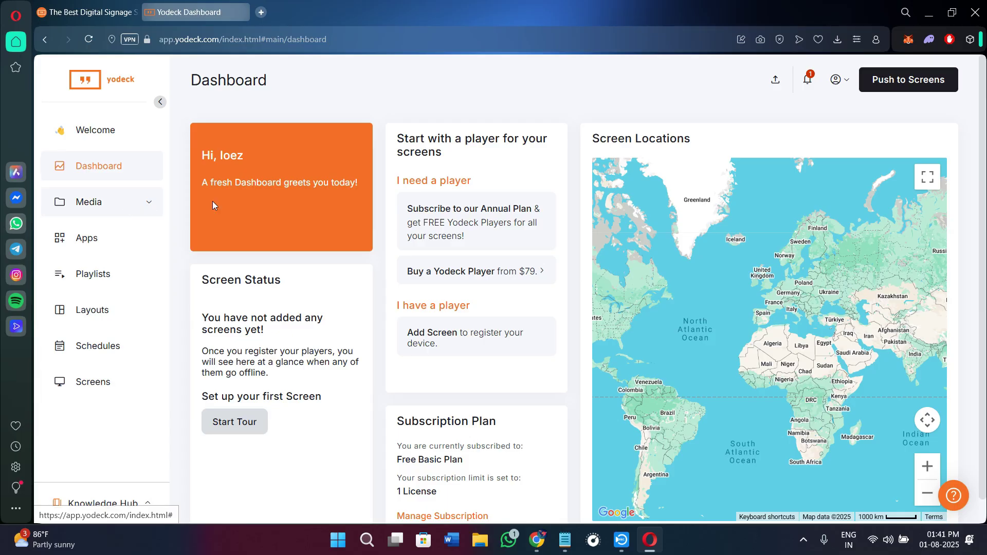
# Review the Dashboard plan details, then expand the Media menu to list its categories
pyautogui.scroll(-1, 365, 392)
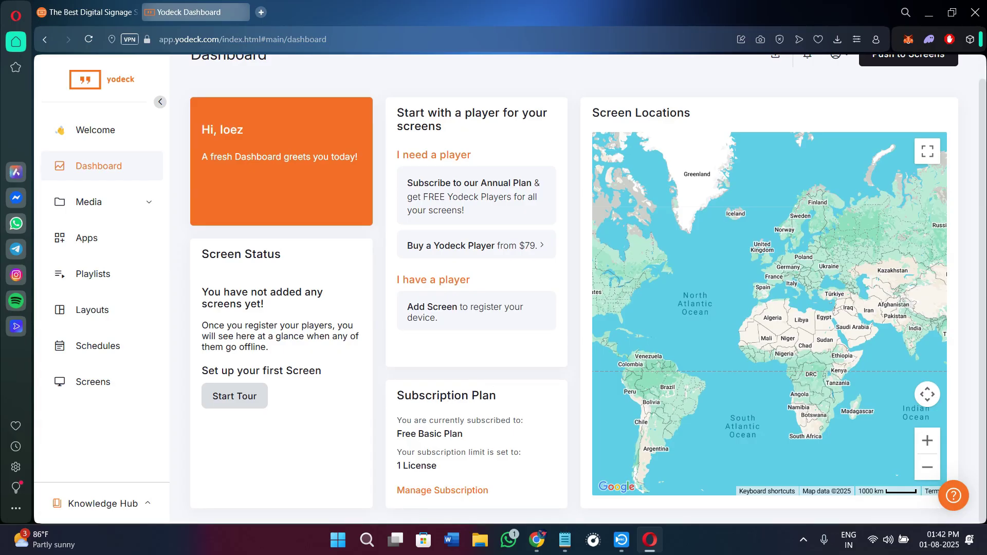
pyautogui.scroll(1, 261, 323)
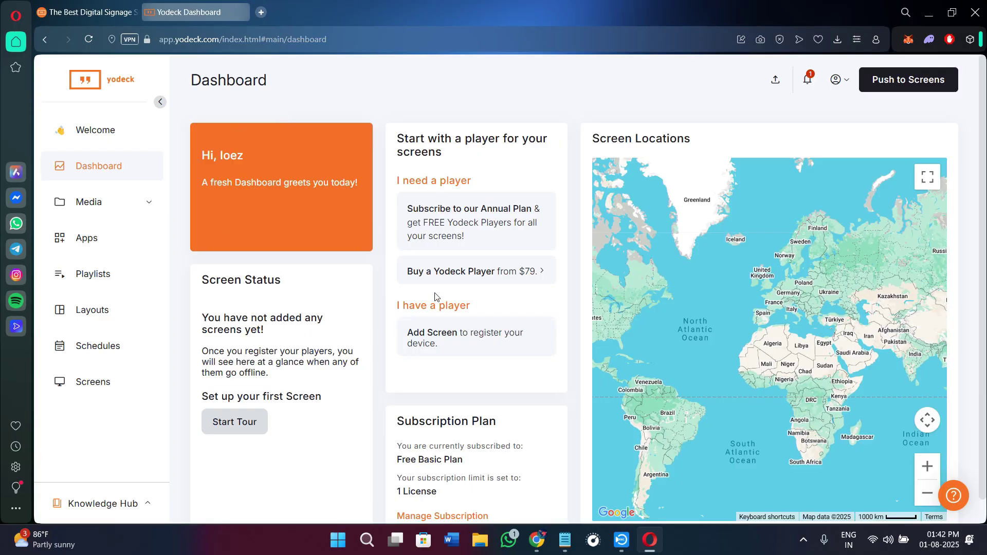
pyautogui.click(109, 213)
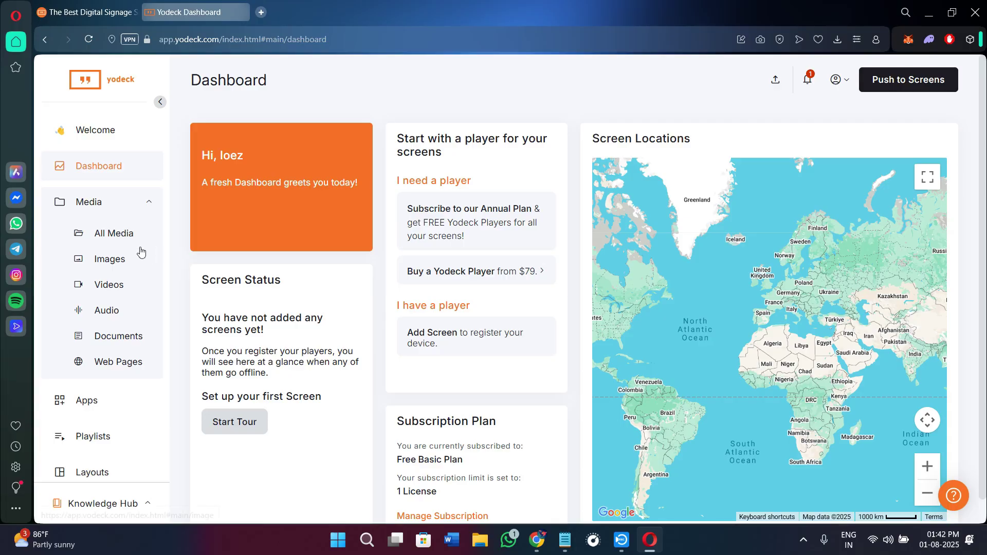
# Open All Media to see the two sample items: announcement background and meeting video
pyautogui.click(105, 238)
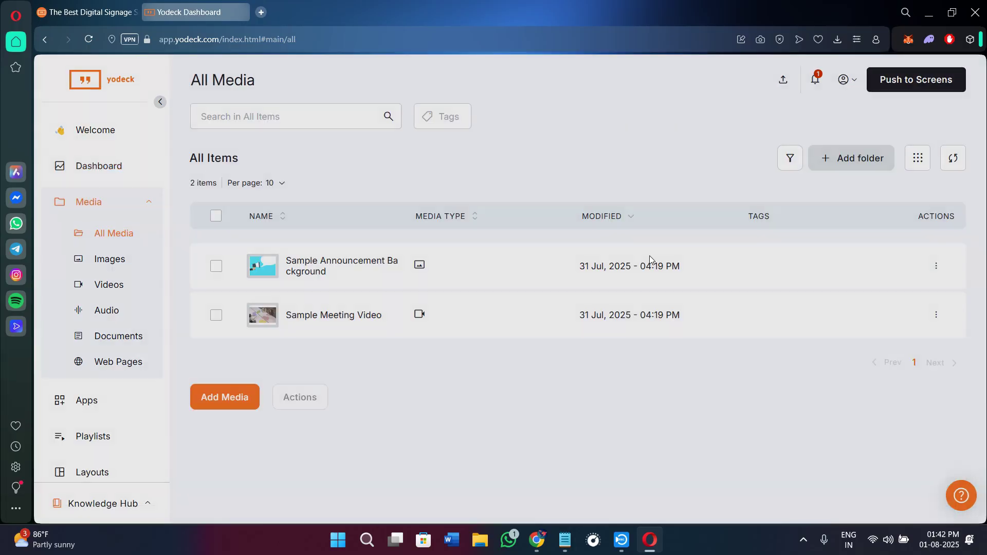